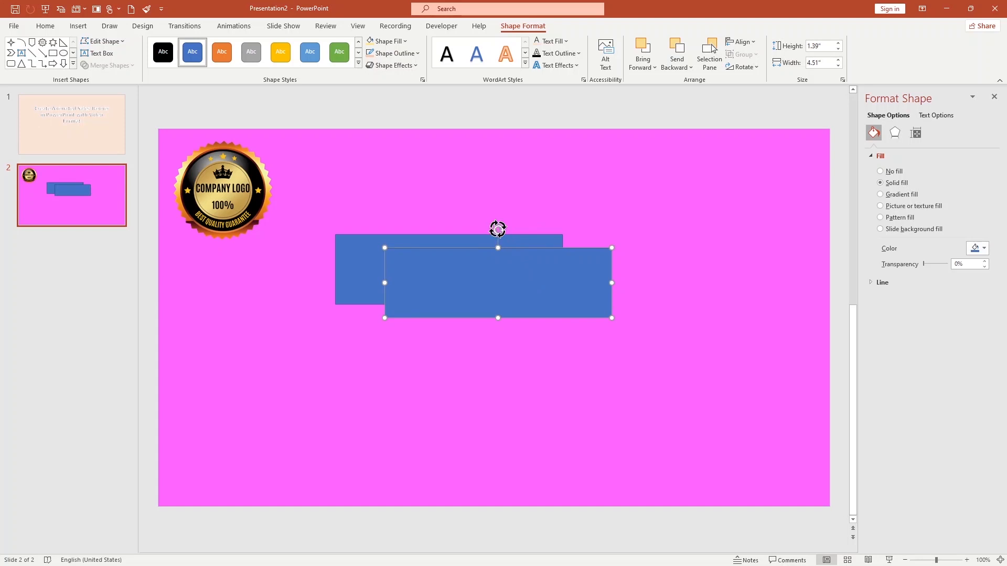
Tilt the duplicate rectangle steeply, resize it to 1.39" by 4.1", and position it diagonally across the horizontal rectangle's right end
left_click_drag(497, 229, 546, 281)
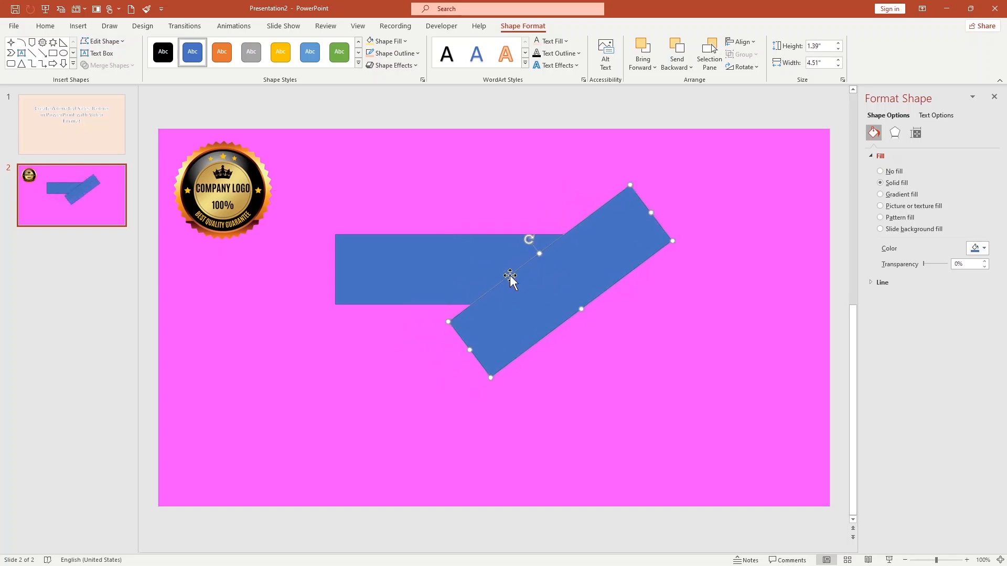
left_click_drag(448, 322, 465, 331)
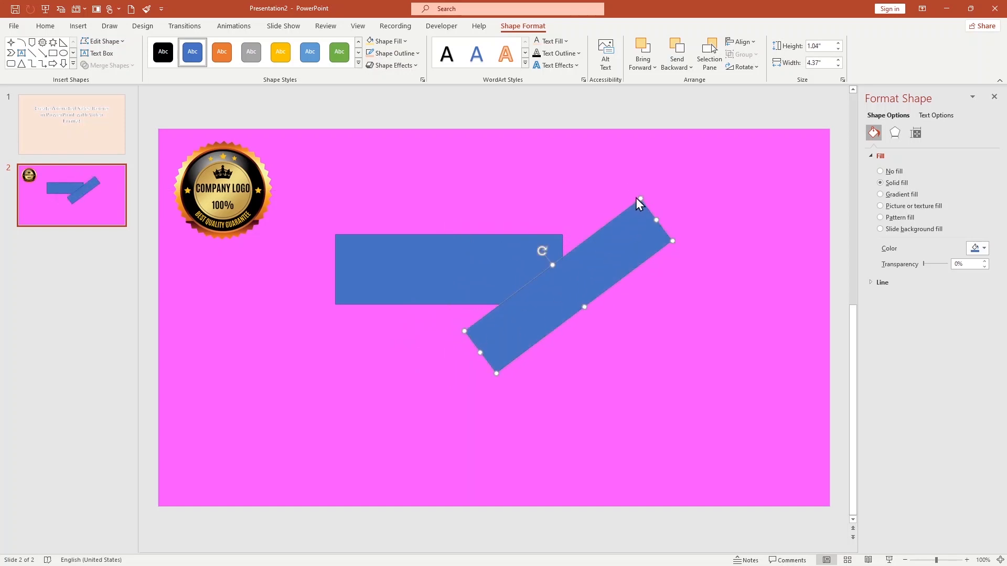
left_click_drag(639, 199, 619, 194)
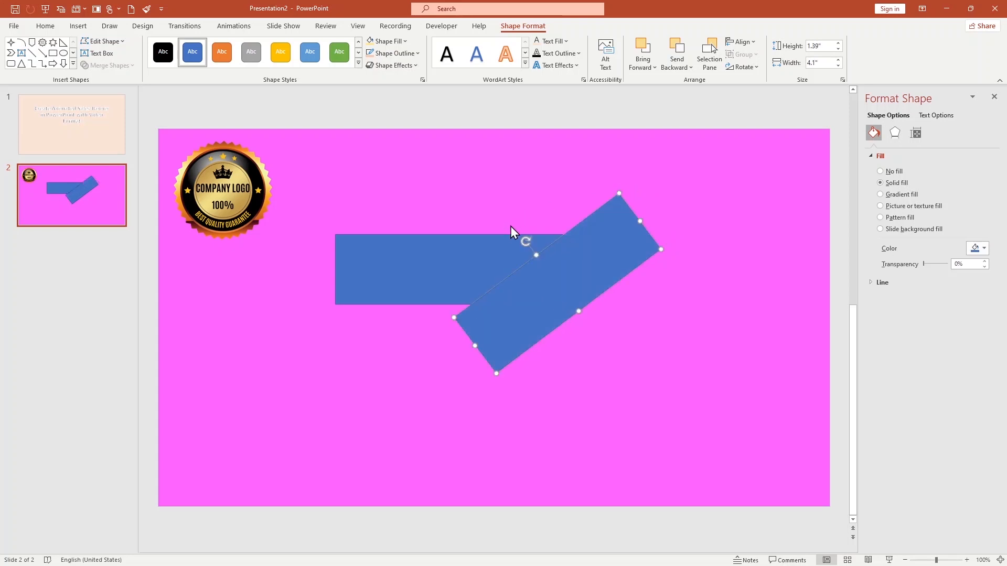
left_click_drag(524, 237, 517, 247)
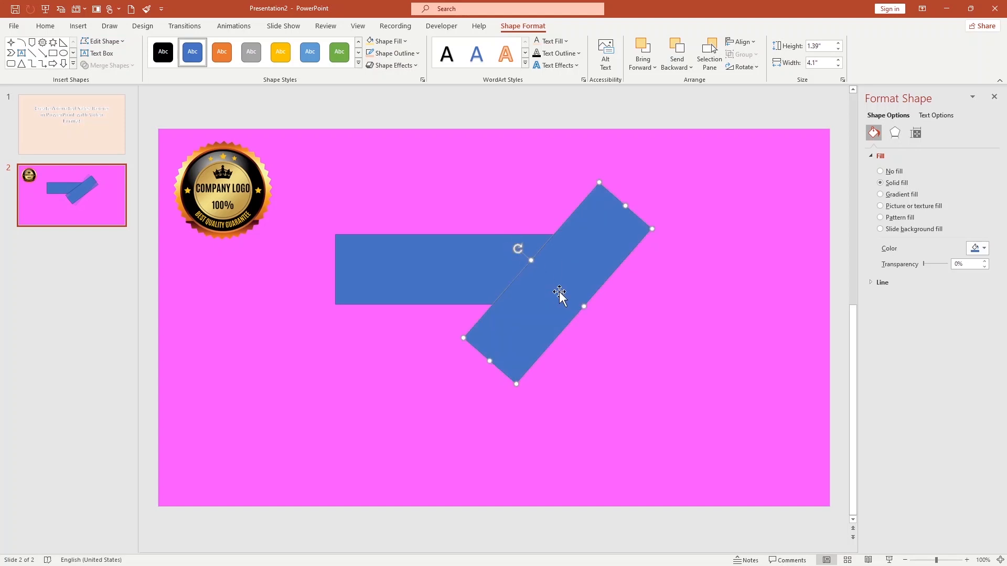
left_click_drag(559, 294, 572, 288)
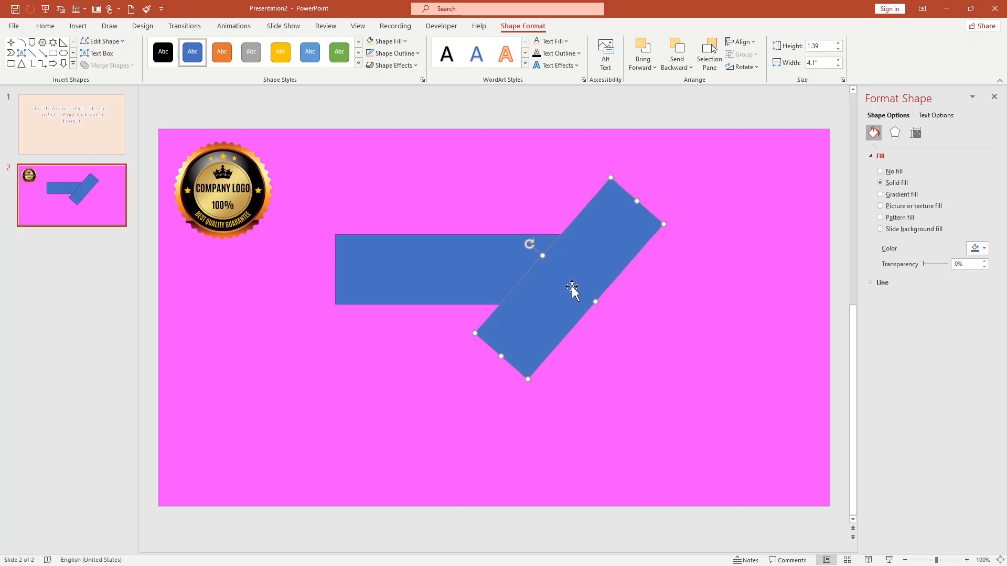
Duplicate the tilted rectangle and place the copy diagonally across the horizontal rectangle's left end
key("ctrl+d")
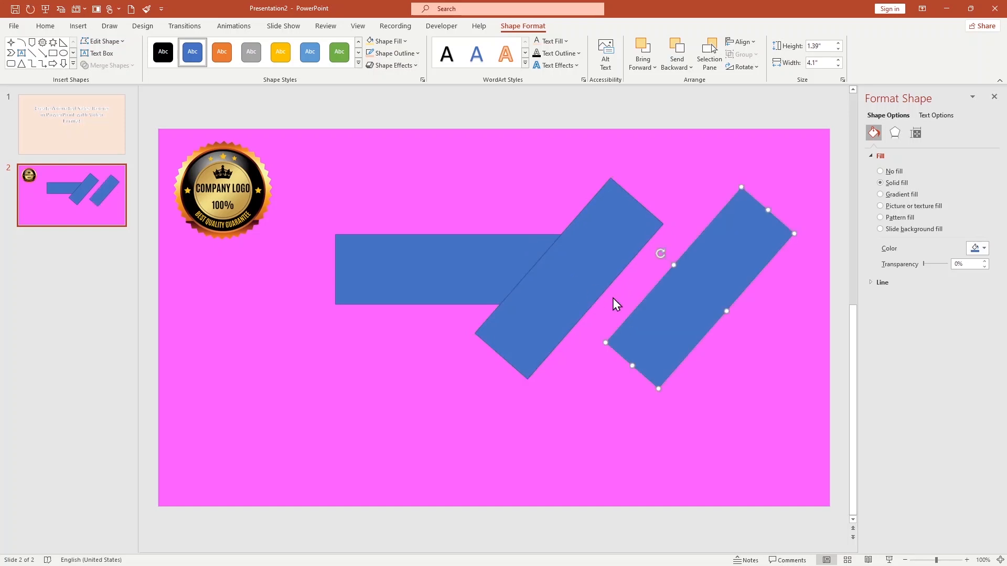
left_click_drag(674, 310, 300, 280)
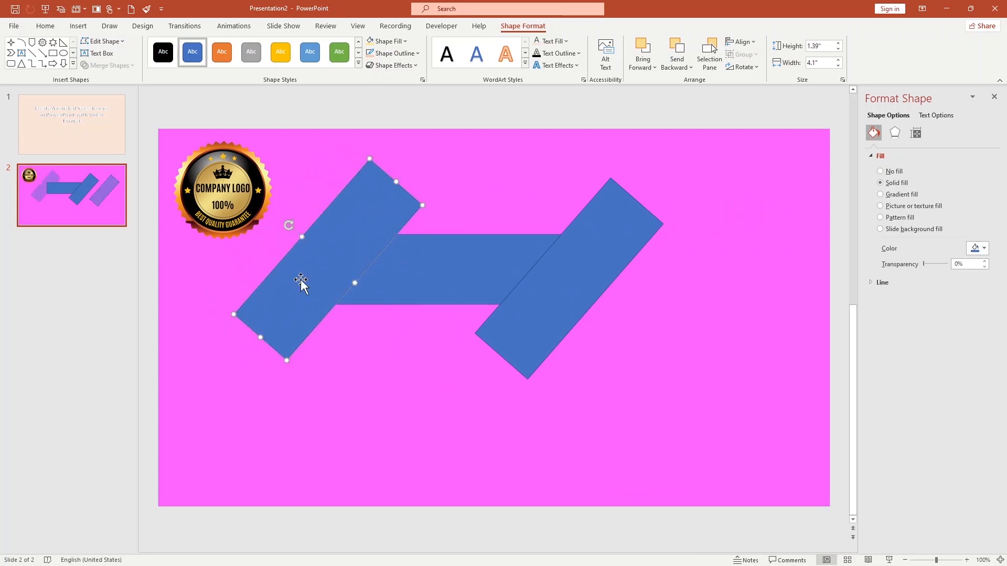
left_click(418, 392)
Subtract both tilted rectangles from the horizontal rectangle to form a parallelogram
left_click(418, 284)
left_click(316, 271, "shift")
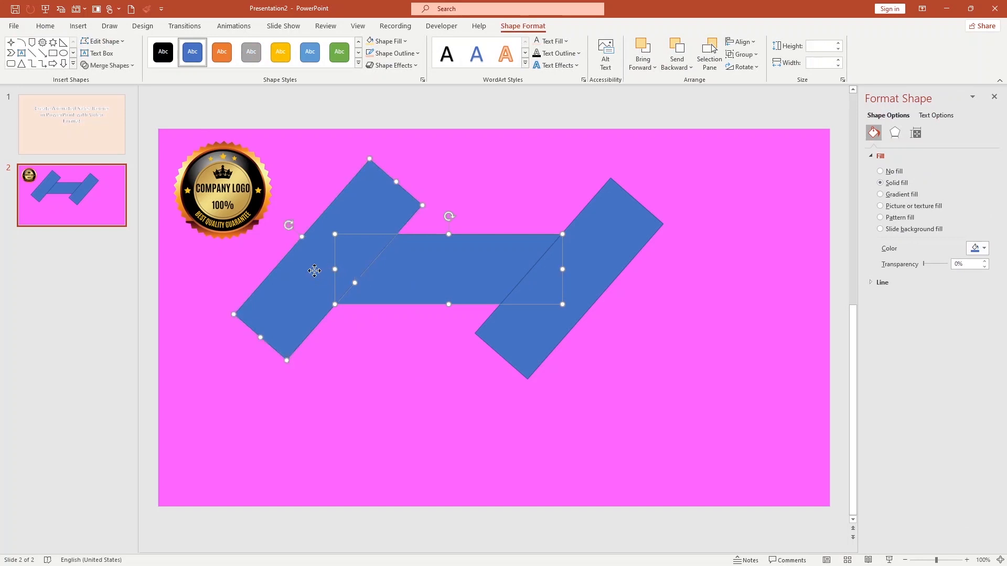
left_click(521, 324, "shift")
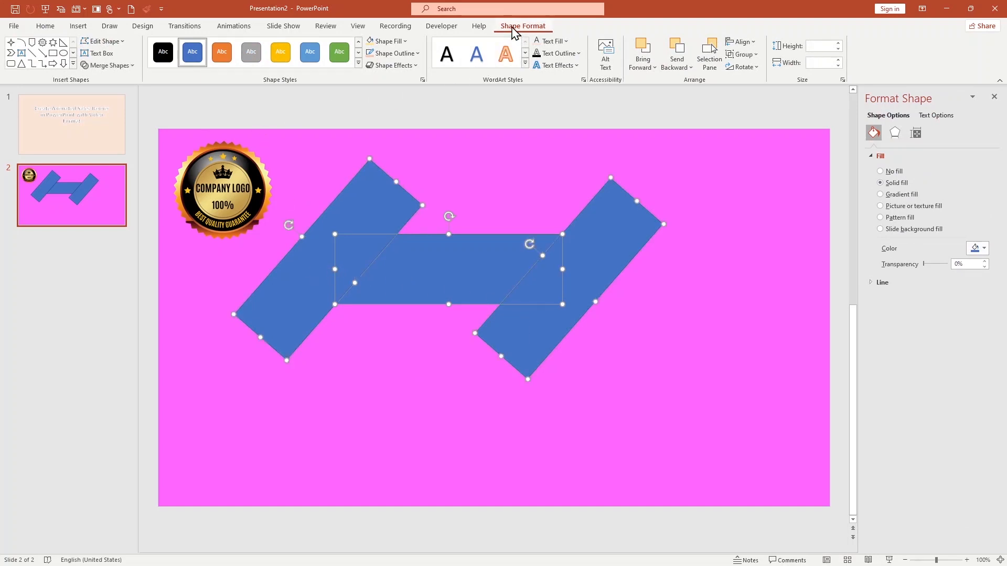
left_click(112, 66)
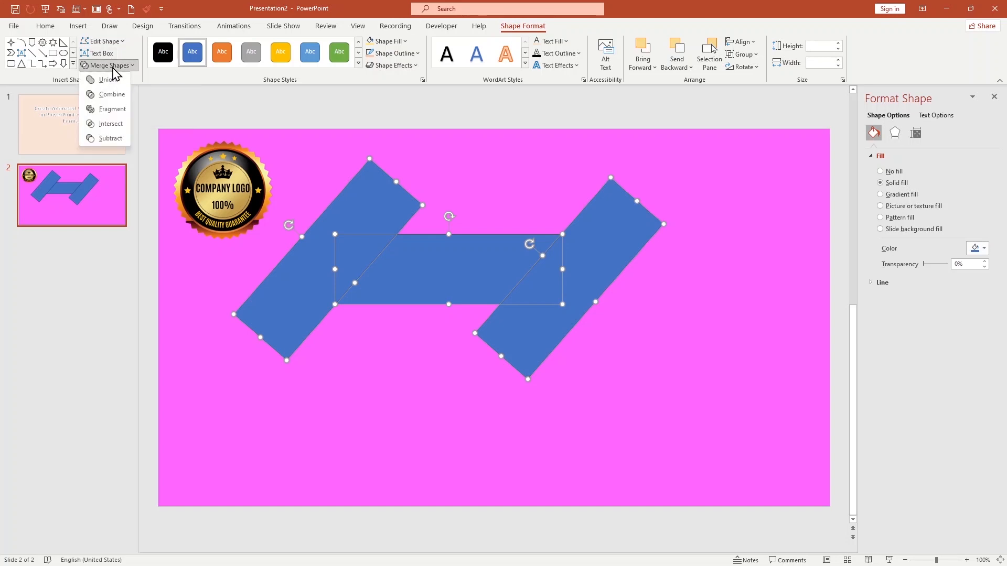
left_click(116, 140)
left_click(470, 330)
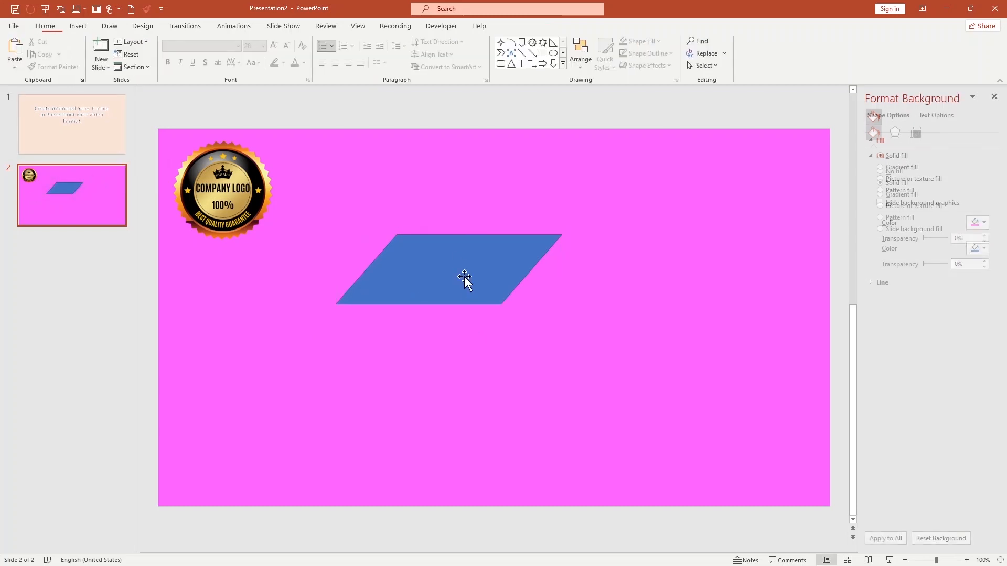
Move and enlarge the parallelogram to 1.6" by 5.17", and centre a duplicate inside it scaled to 1.34" by 4.39"
left_click(470, 284)
left_click_drag(470, 284, 477, 291)
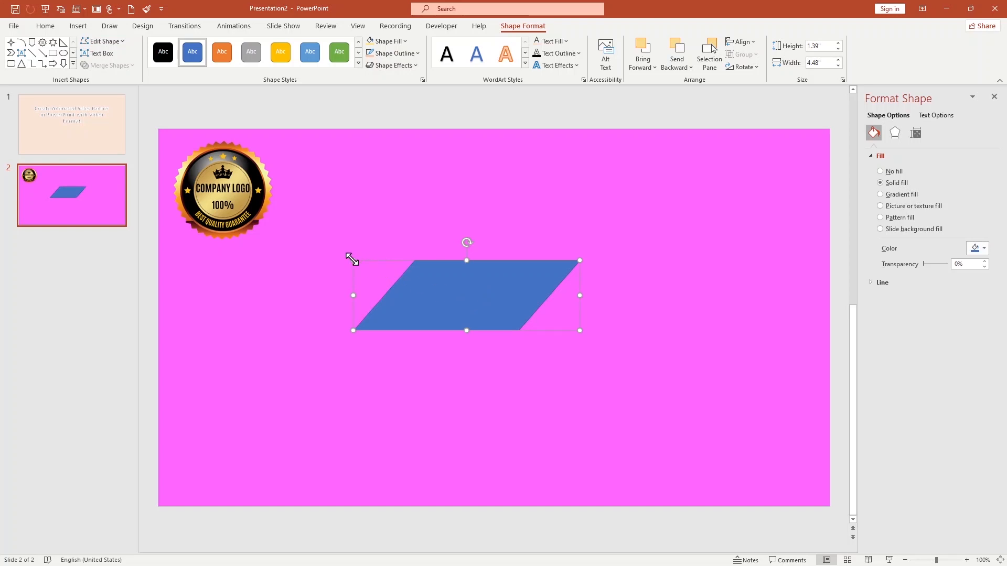
left_click_drag(351, 259, 318, 250)
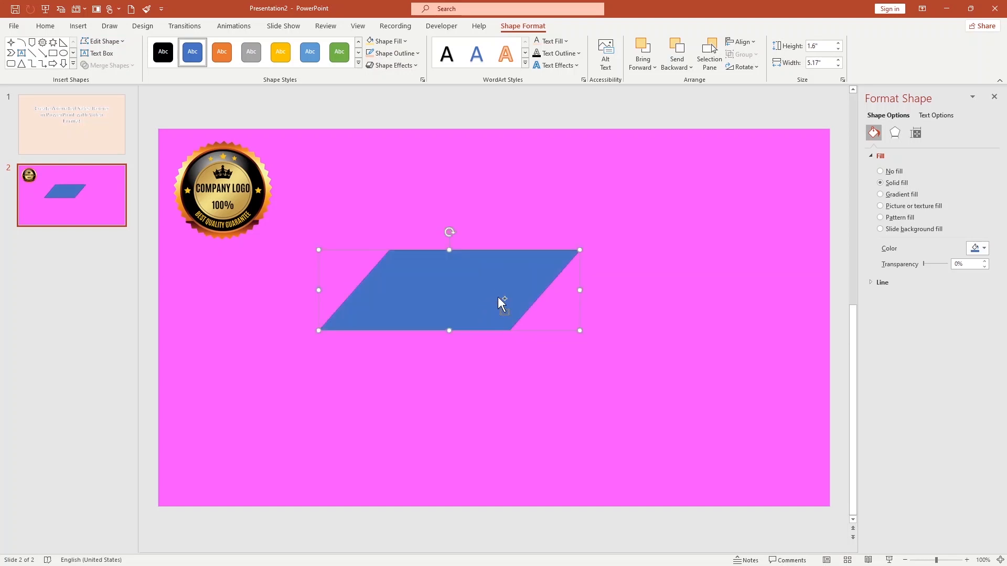
key("ctrl+d")
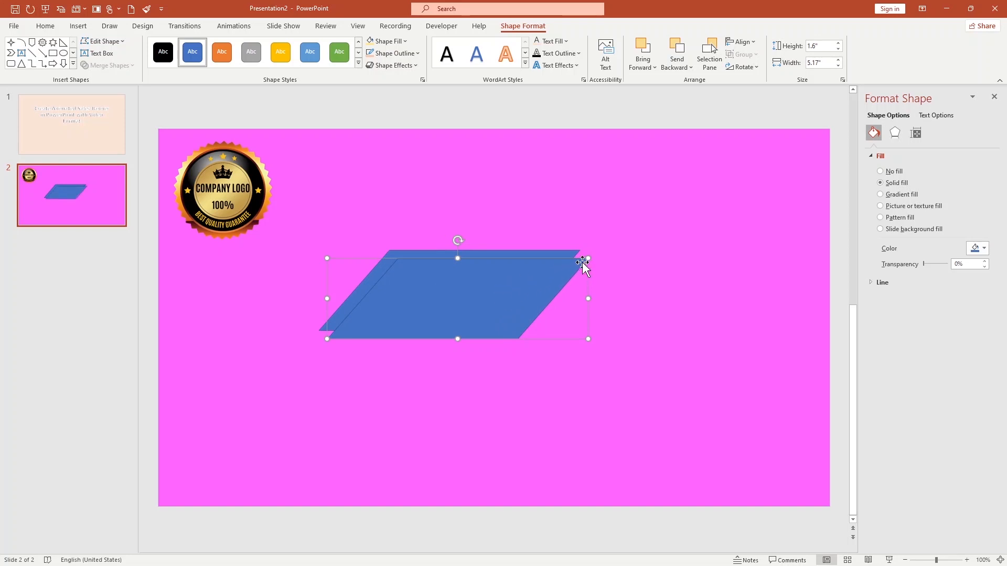
left_click_drag(588, 258, 560, 257)
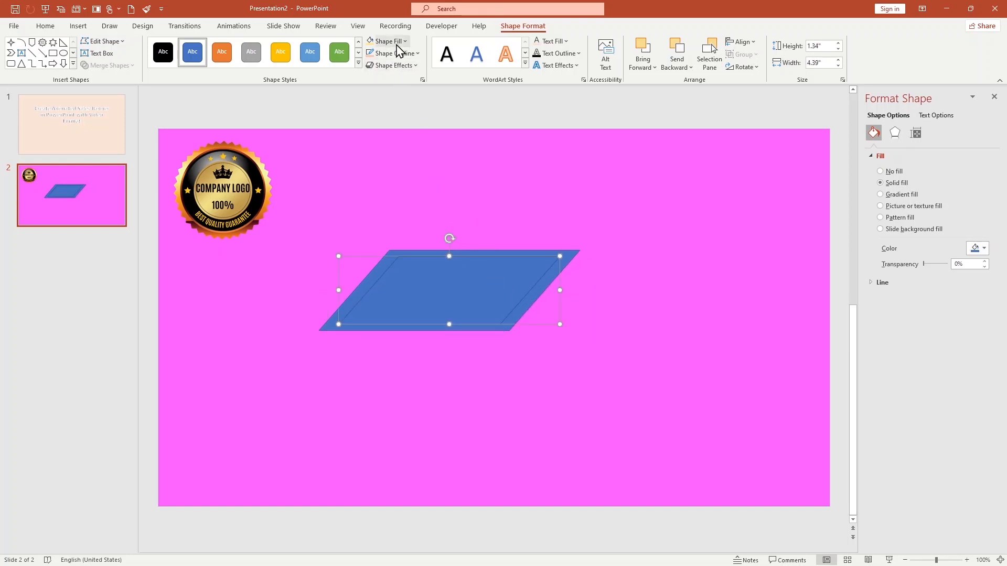
Fill the inner parallelogram with a custom orange color
left_click(398, 43)
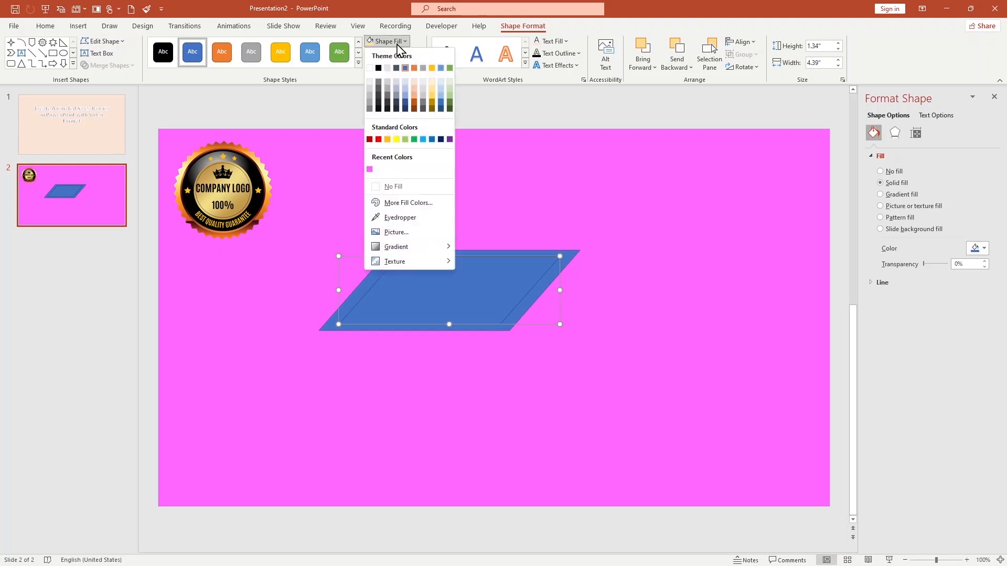
left_click(409, 204)
left_click(538, 231)
left_click(671, 186)
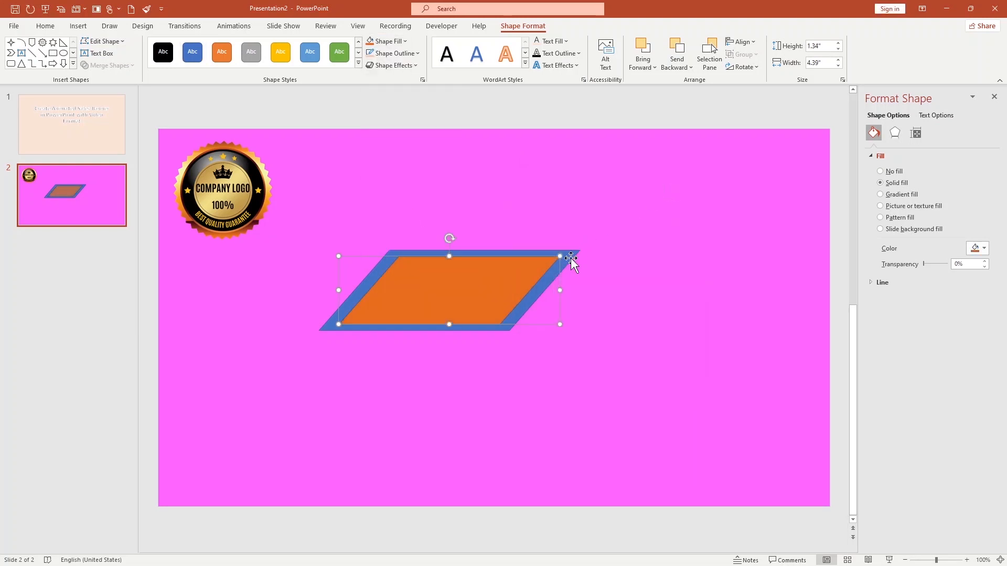
left_click(565, 260)
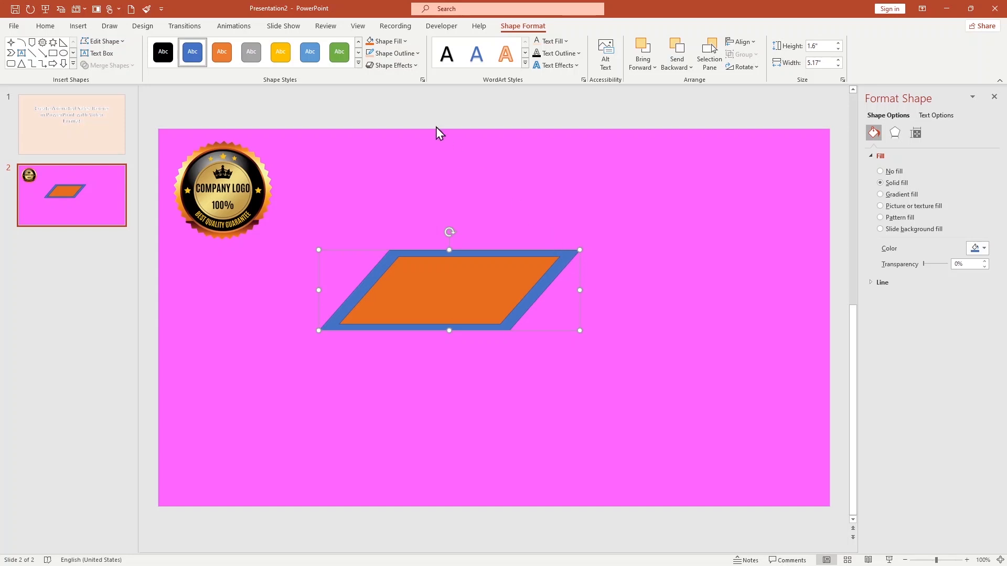
left_click(405, 41)
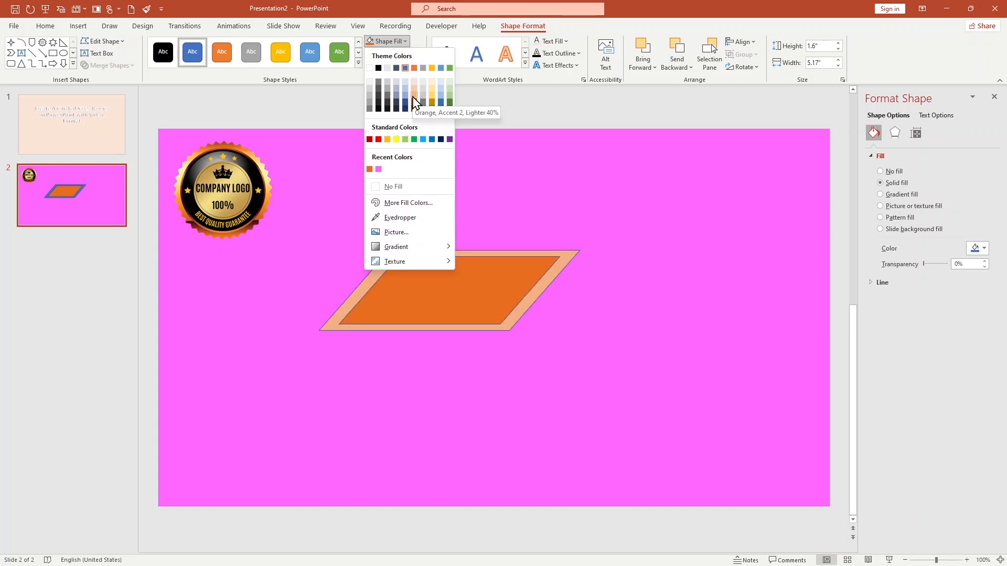
left_click(465, 301)
Fill the inner parallelogram with light gray and the outer one with dark gray
left_click(466, 292)
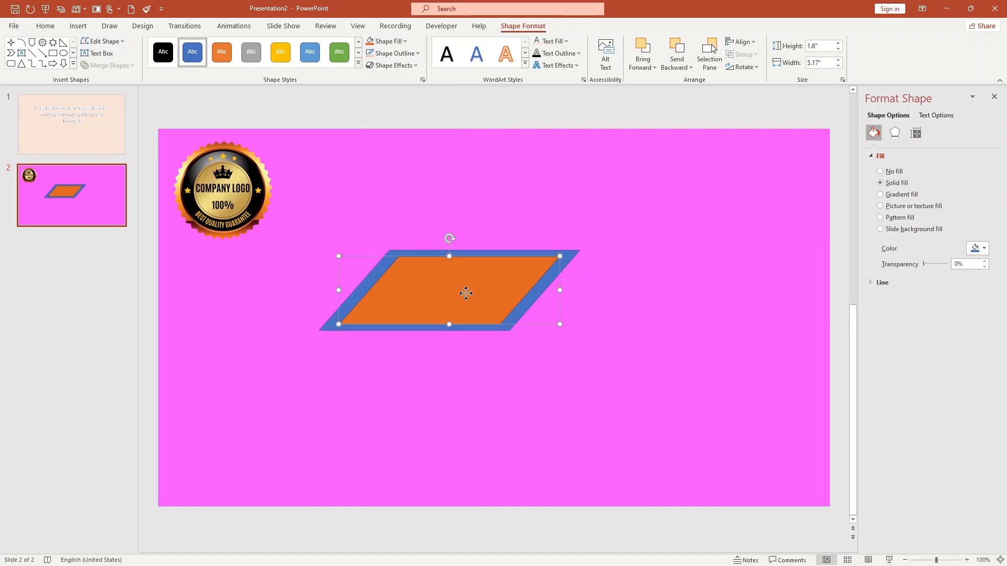
left_click(404, 42)
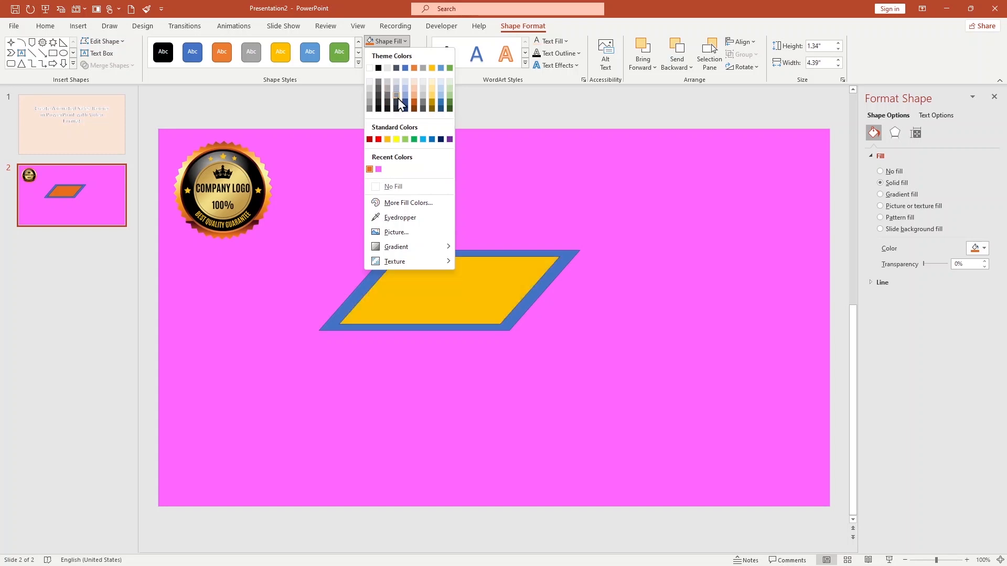
left_click(388, 83)
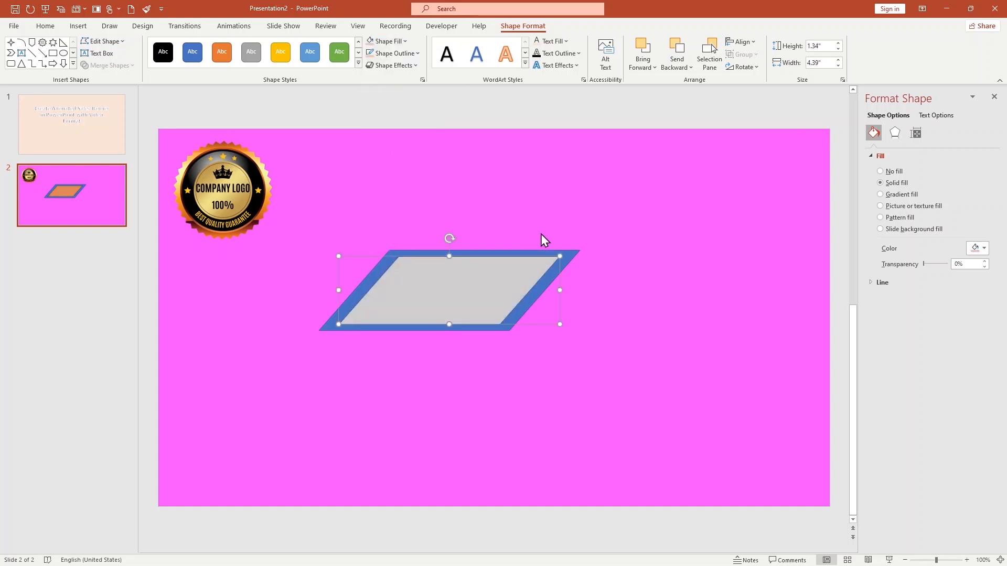
left_click(394, 44)
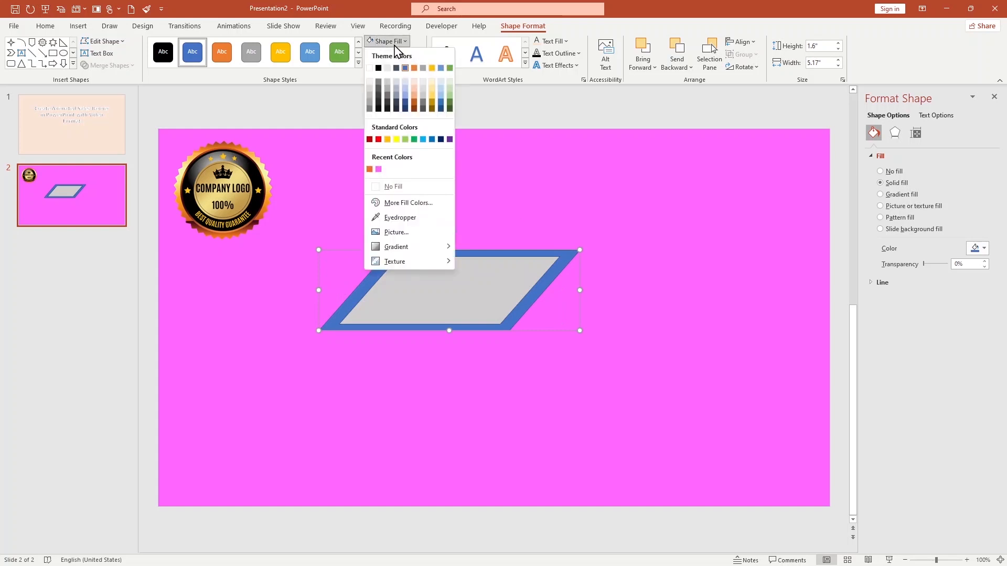
left_click(370, 109)
Give the inner parallelogram a rectangular gradient fill from pale yellow at its lower-left corner to light blue, with the yellow stop at 21%
left_click(497, 302)
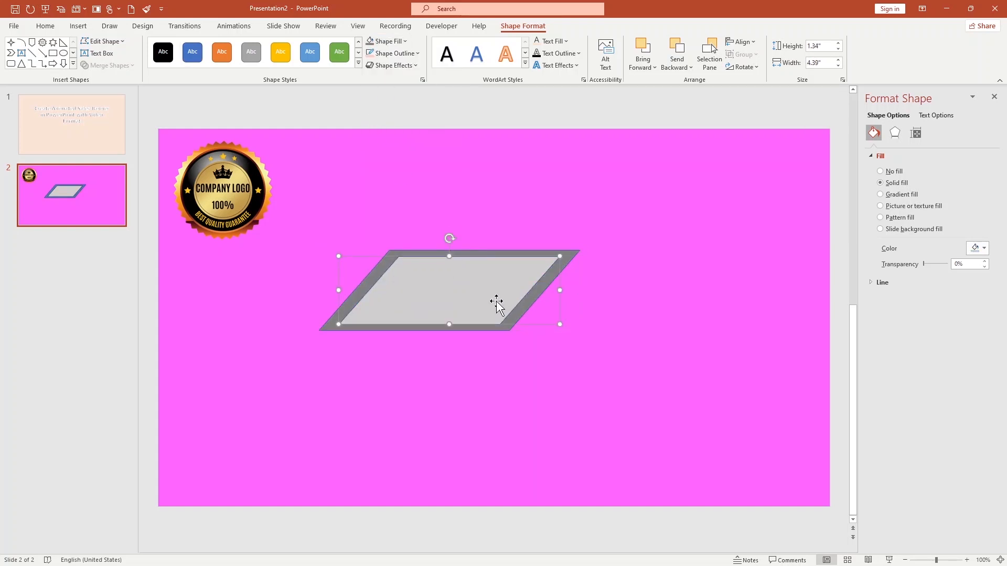
left_click(901, 195)
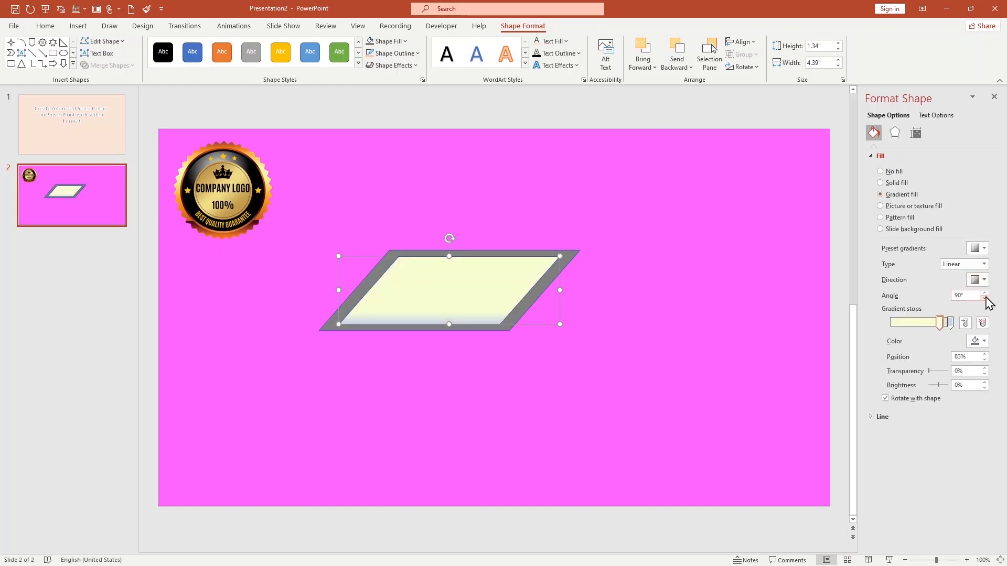
left_click(985, 264)
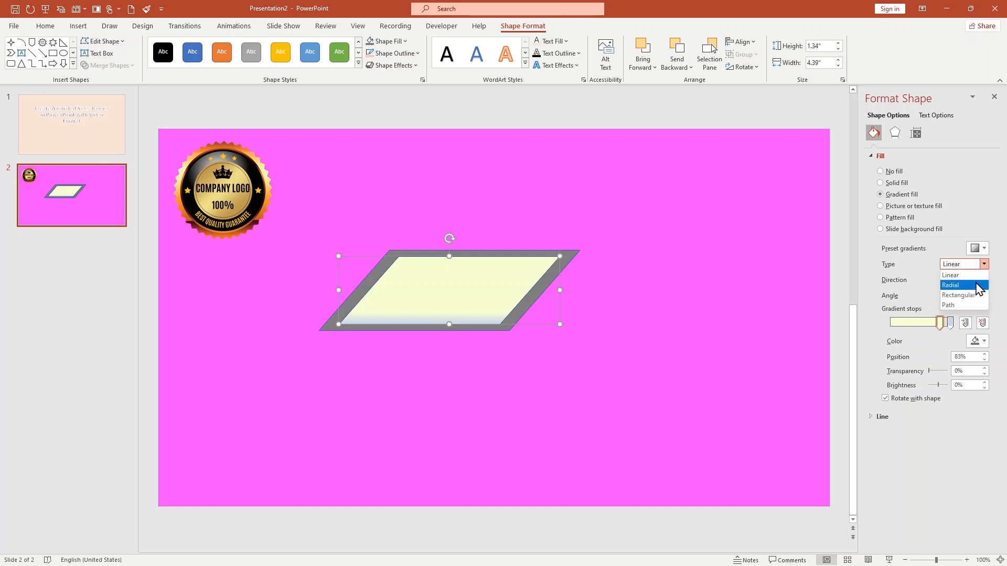
left_click(975, 295)
left_click(983, 281)
left_click(932, 301)
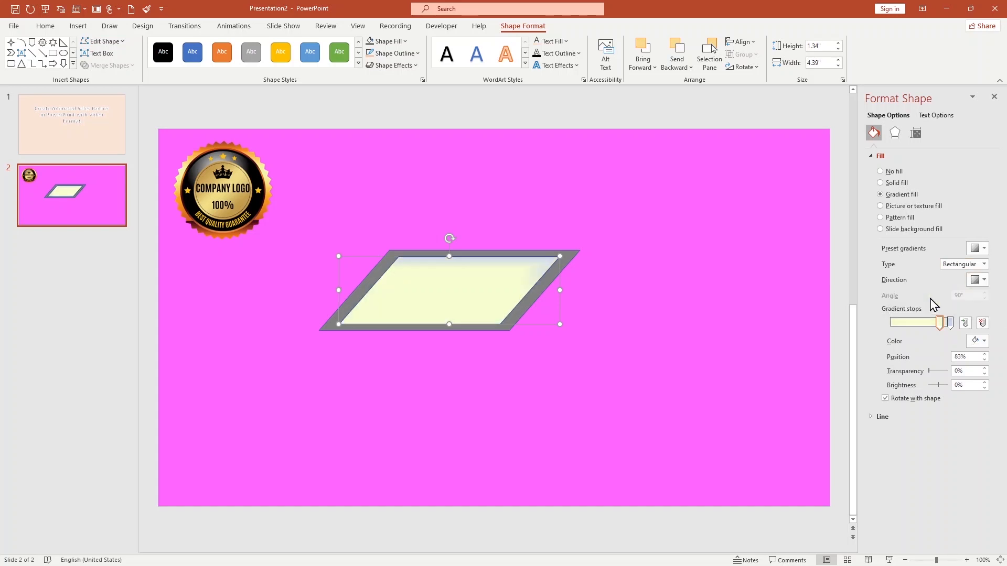
Give the outer parallelogram a radial gray-and-white gradient fill for a silver border
left_click(569, 258)
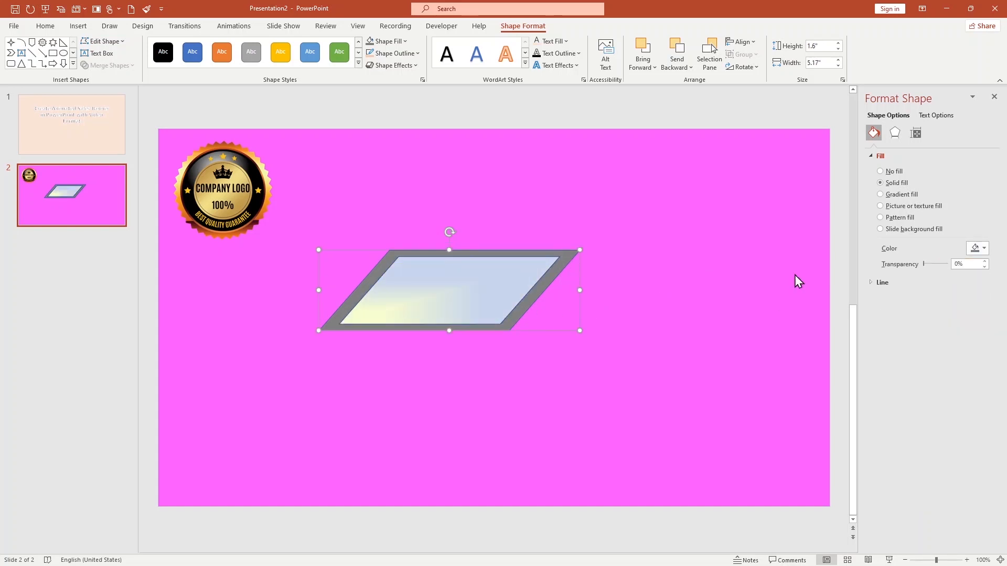
left_click(916, 195)
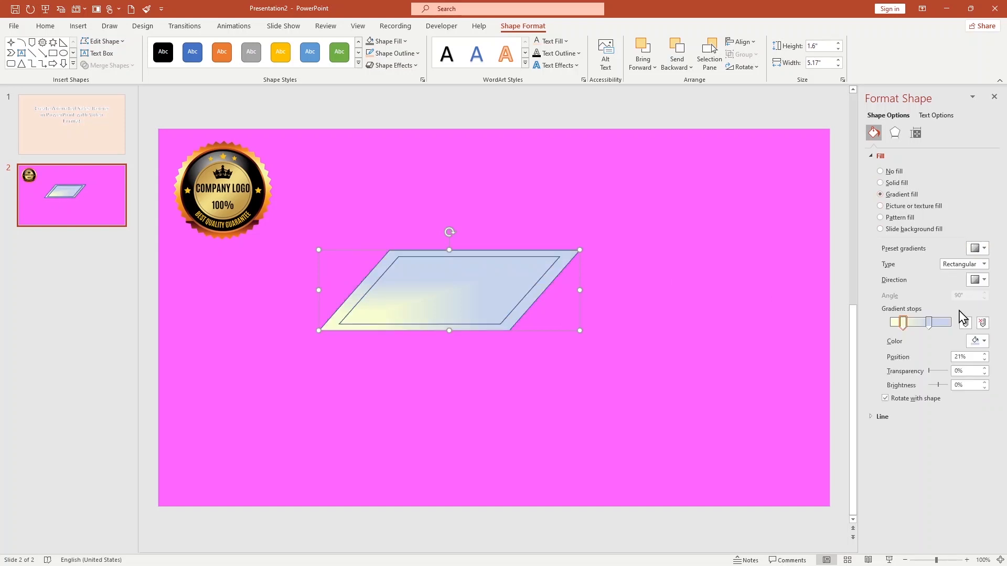
left_click(984, 280)
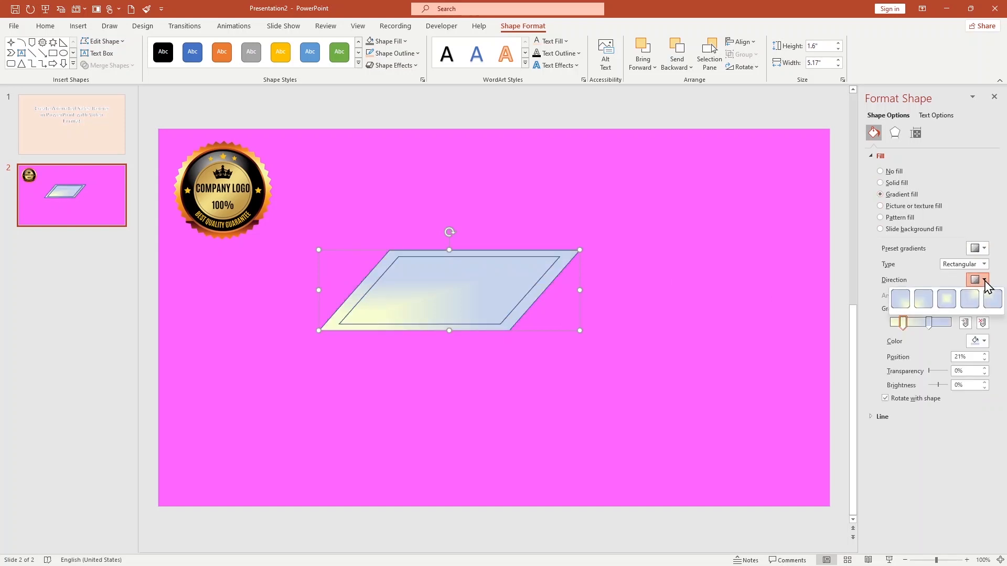
left_click(951, 299)
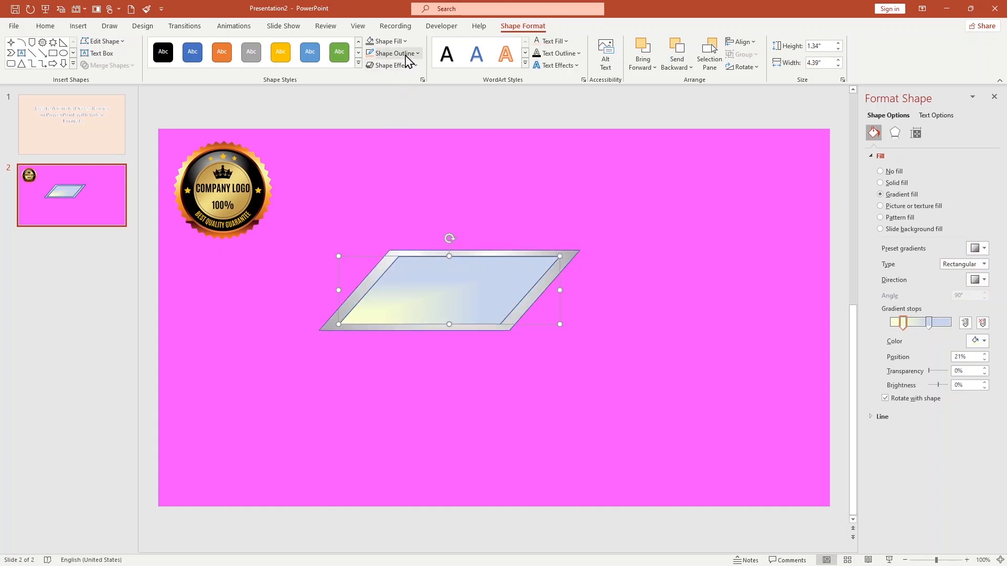
Remove the outlines from both the inner and outer parallelograms
left_click(406, 56)
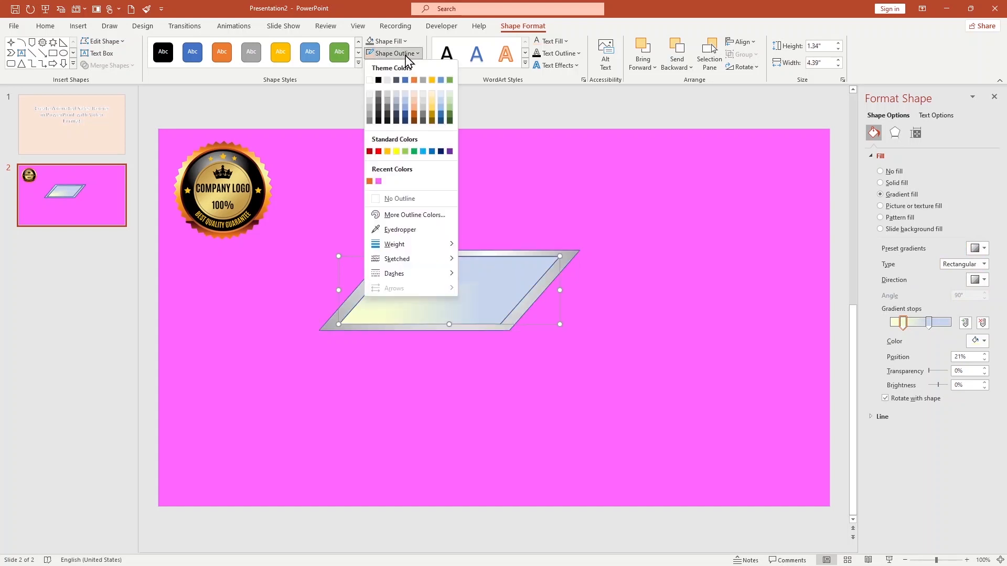
left_click(399, 202)
left_click(583, 316)
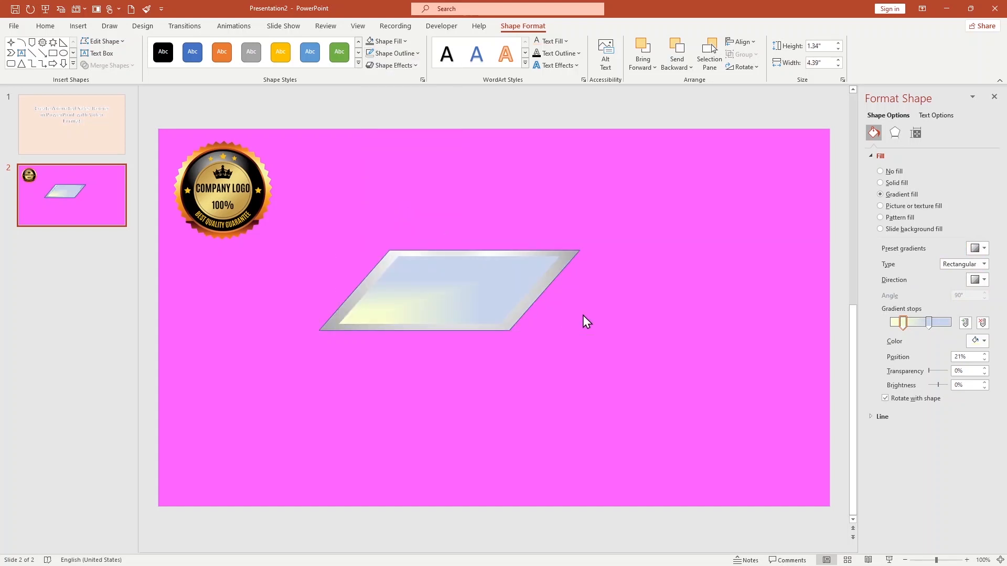
left_click(568, 254)
left_click(393, 55)
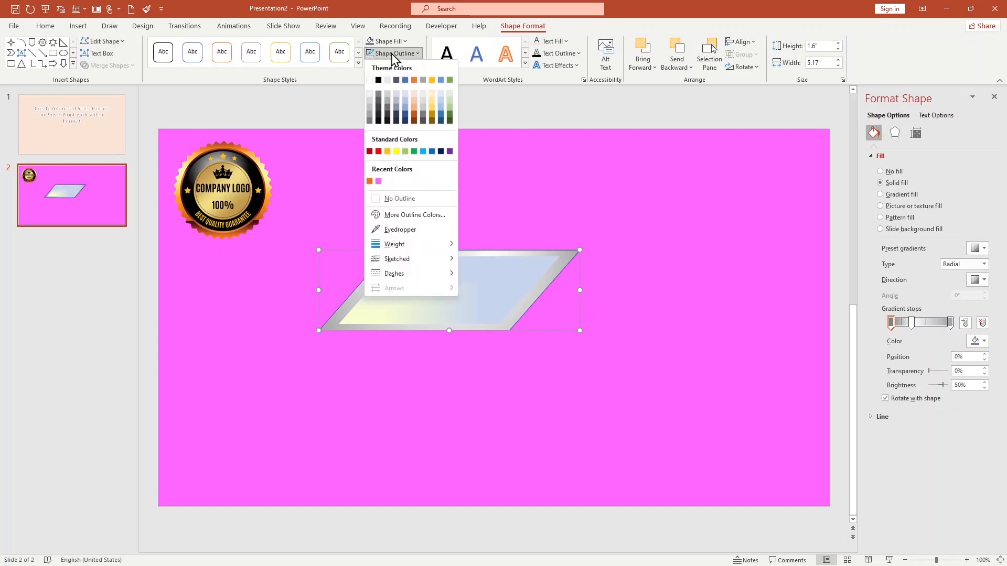
left_click(406, 198)
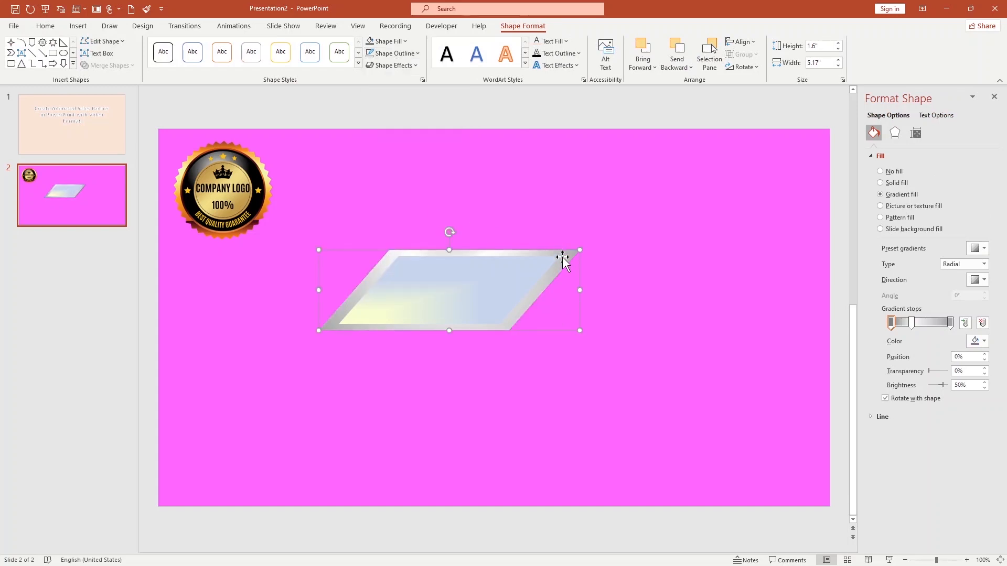
Apply a bevel preset to the outer parallelogram
left_click(400, 66)
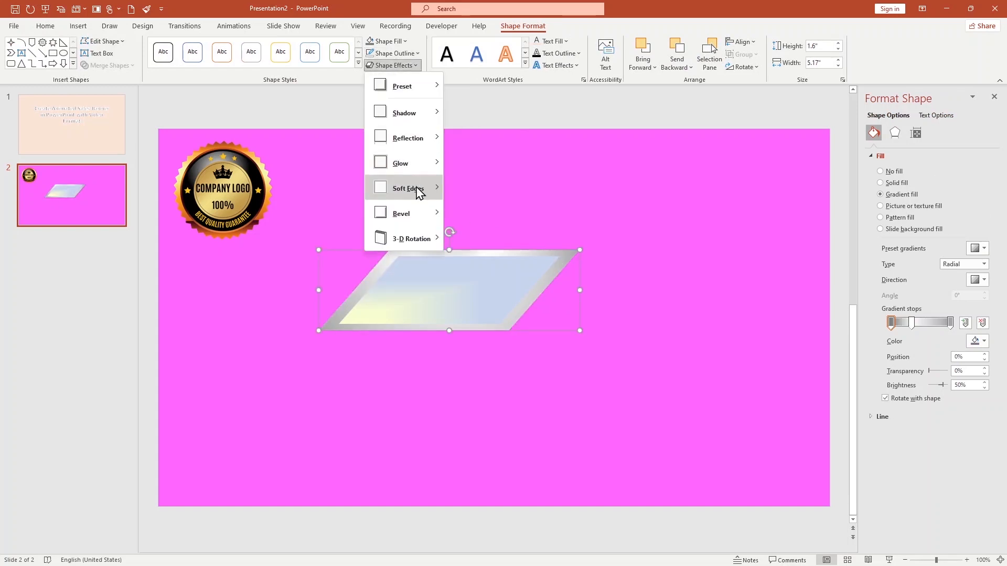
mouse_move(419, 210)
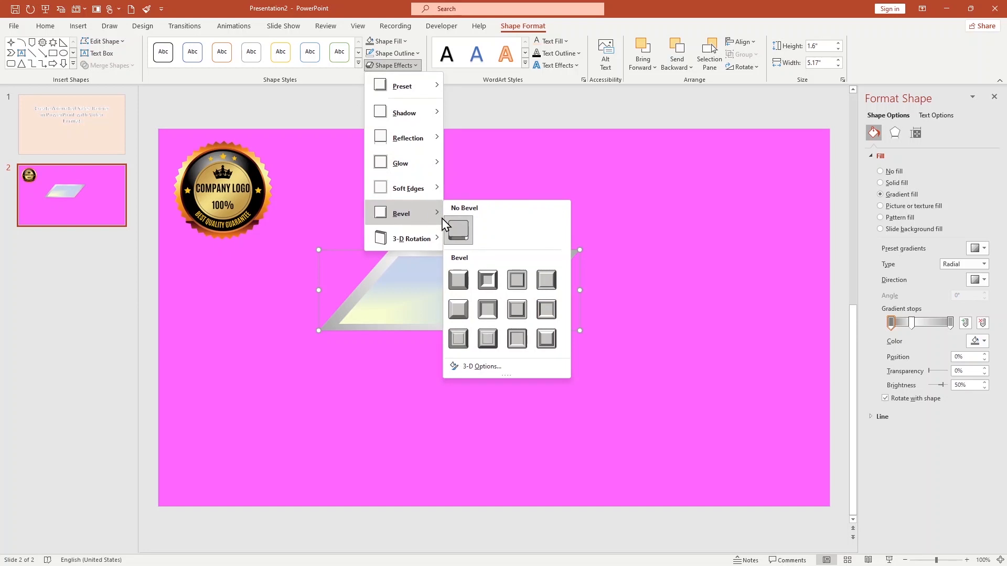
left_click(522, 274)
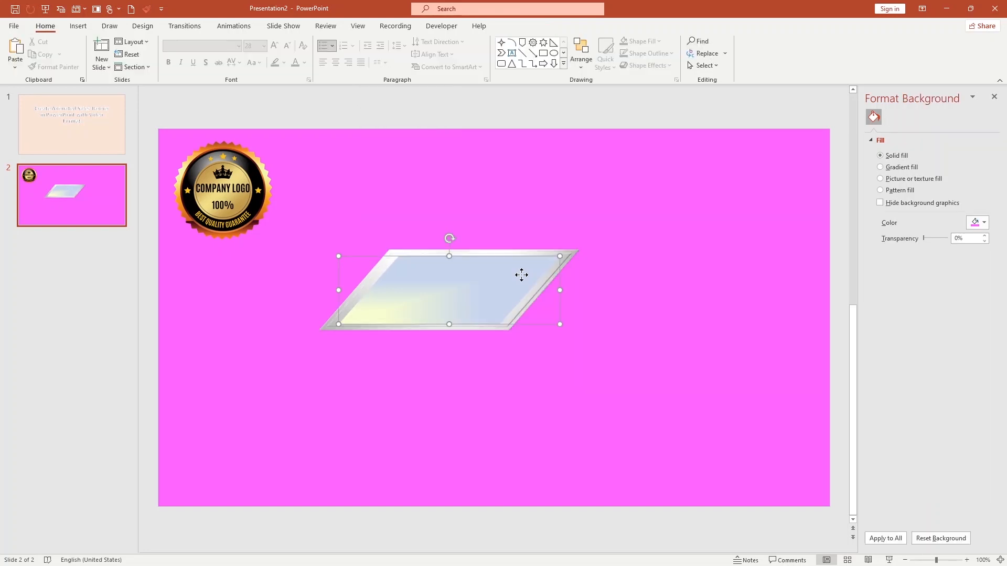
Enlarge both parallelograms together until the outer one is about 7.46" wide and 1.79" high
left_click(576, 256, "shift")
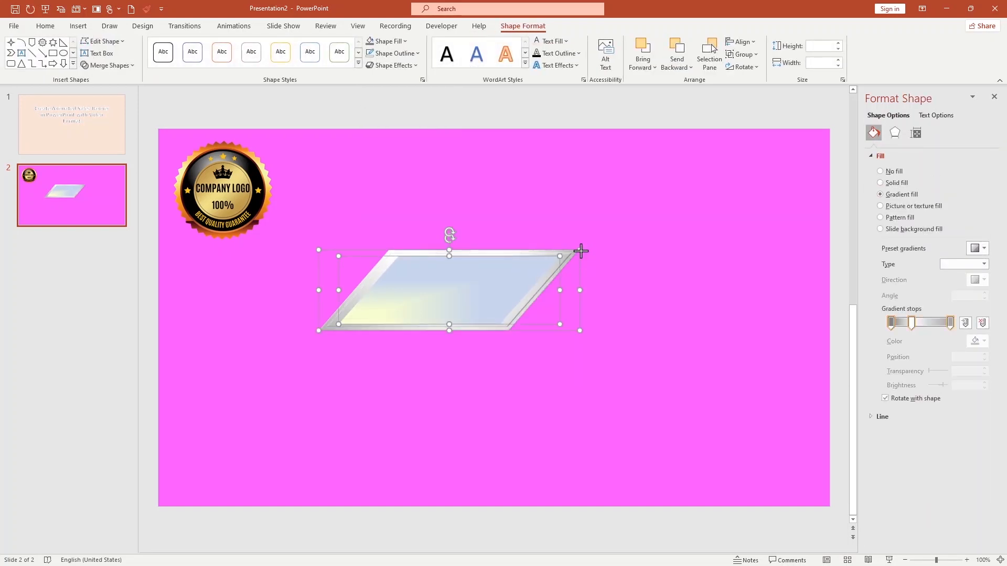
left_click_drag(580, 252, 664, 241)
left_click(562, 258)
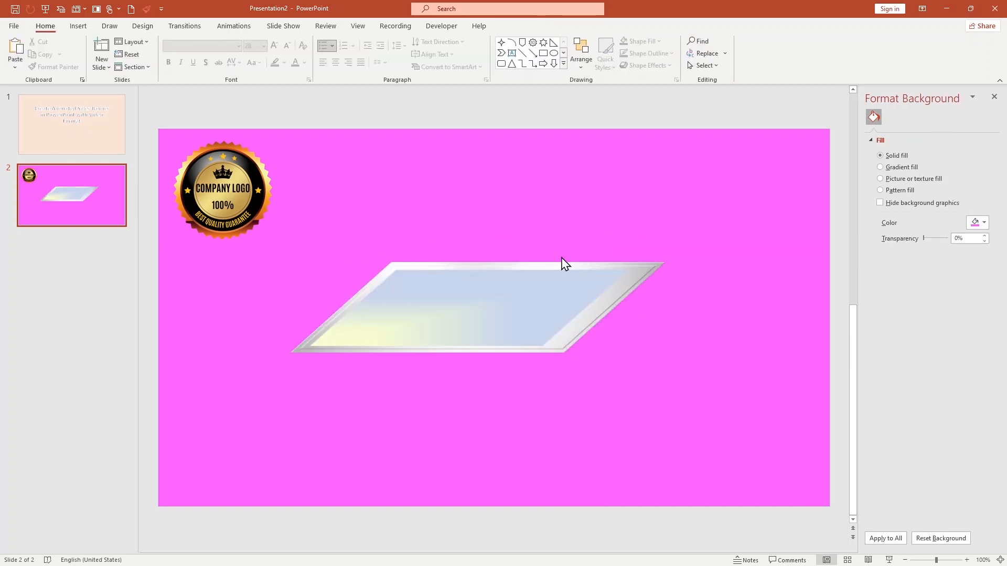
left_click(568, 275)
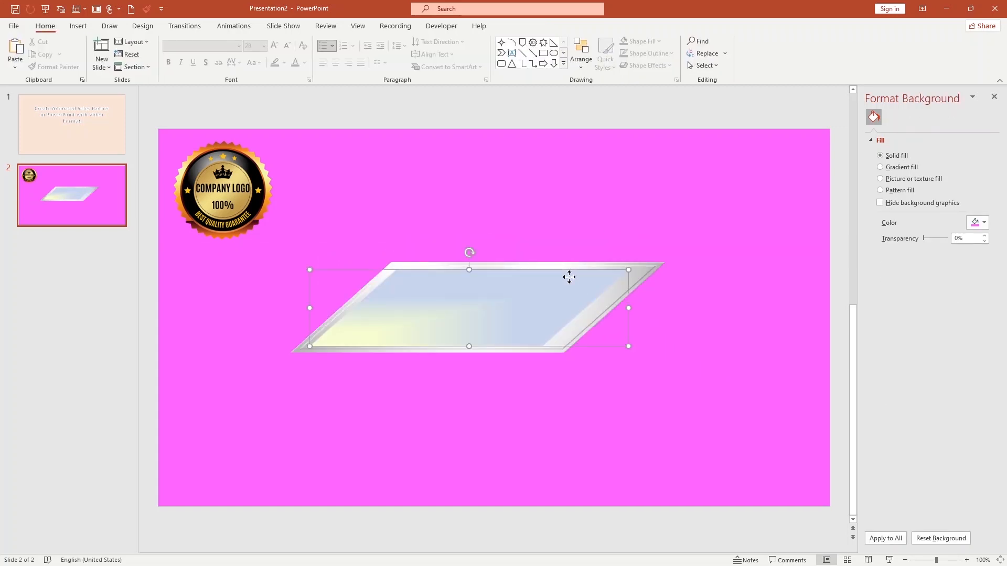
left_click(636, 270)
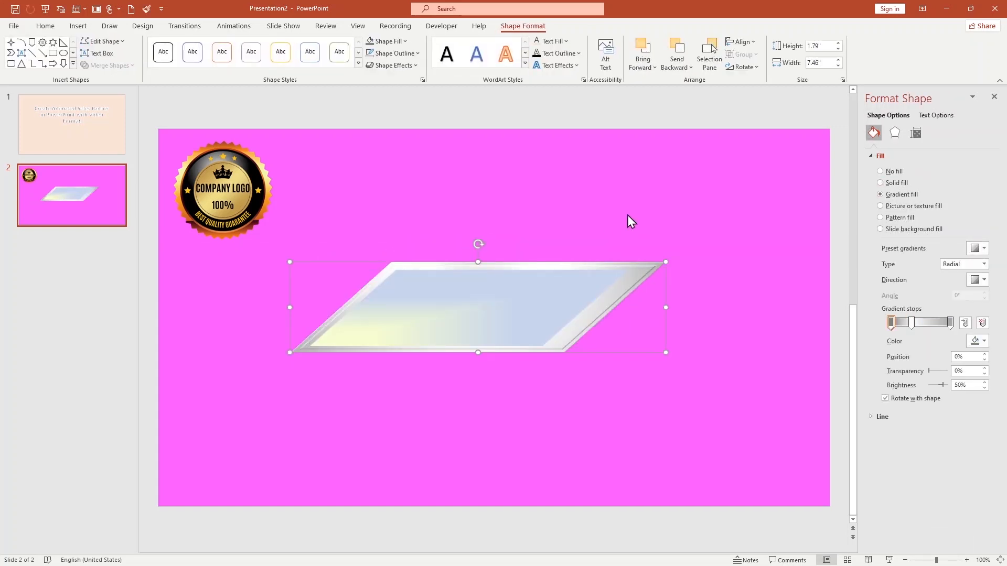
Group the inner and outer parallelograms and shift the group slightly down on the slide
left_click(626, 418)
left_click_drag(634, 414, 361, 253)
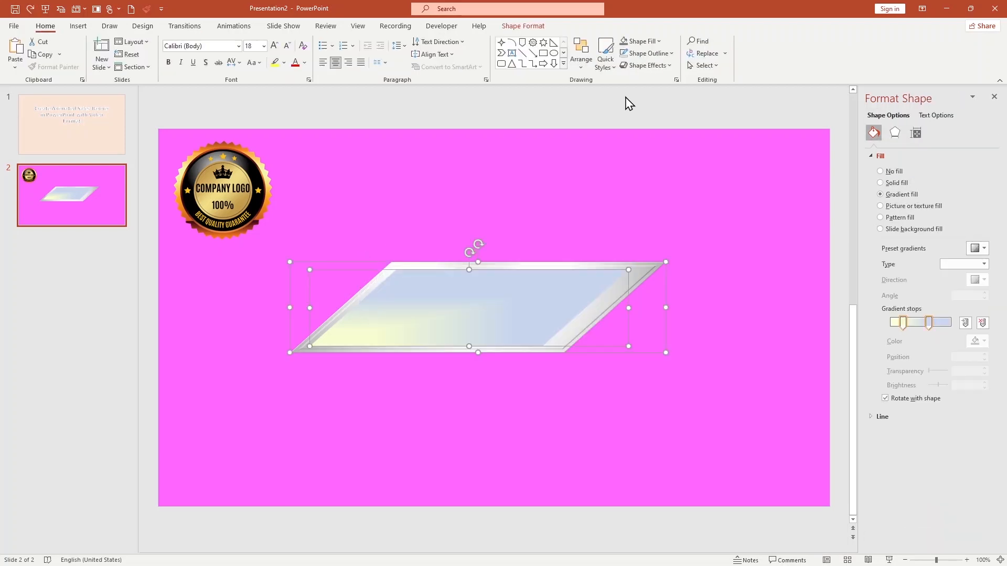
left_click(535, 26)
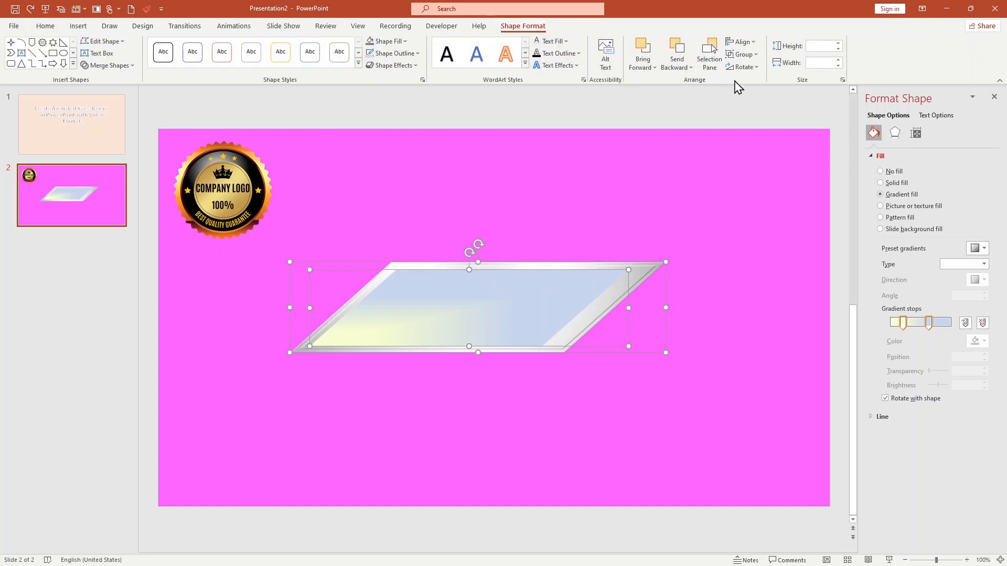
left_click(745, 55)
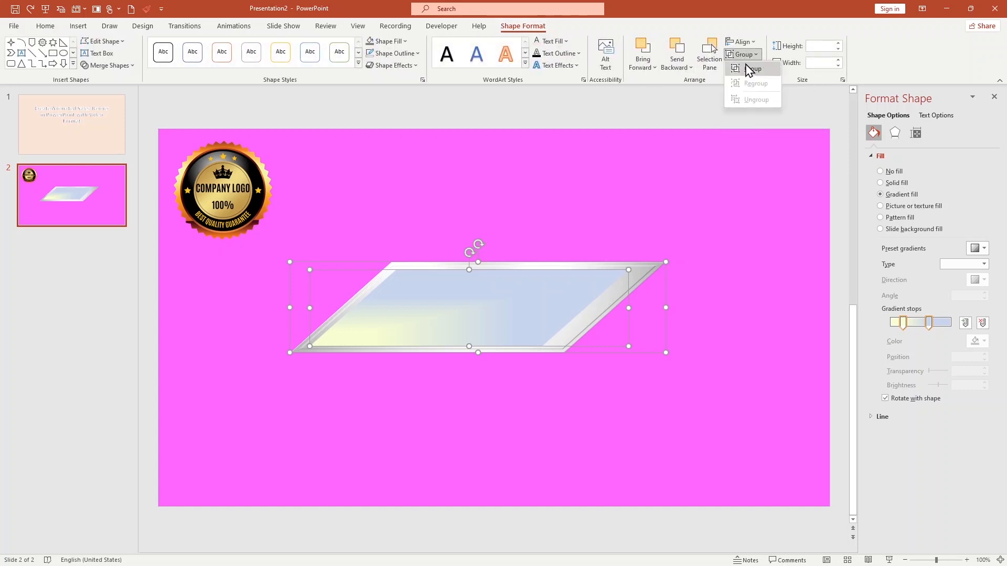
left_click(749, 67)
left_click(676, 322)
mouse_move(589, 319)
left_mouse_down()
mouse_move(596, 353)
mouse_move(593, 318)
left_mouse_up()
left_click(703, 429)
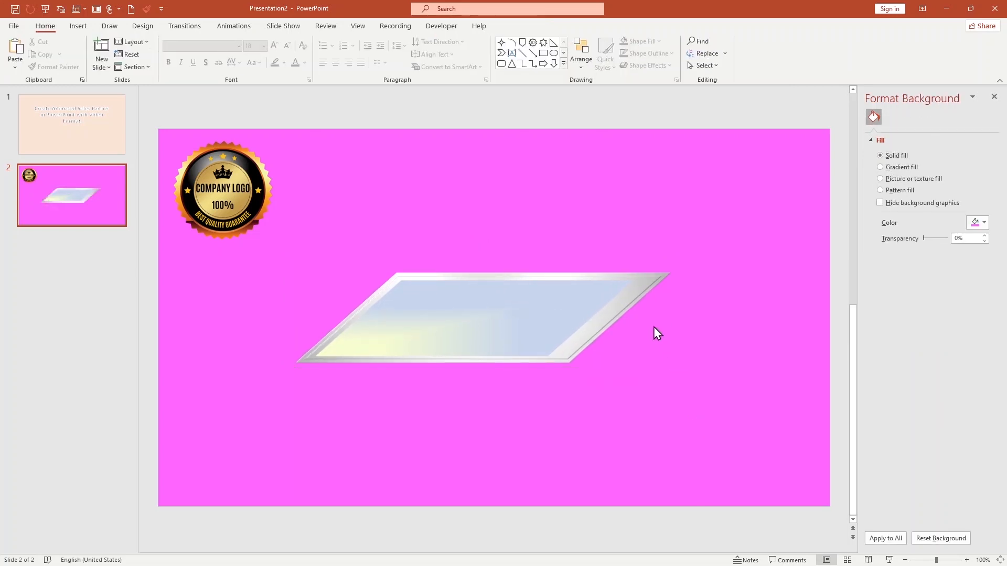
Draw a notched right arrow about 3.76" wide and 1.04" high above the parallelogram group
left_click(78, 26)
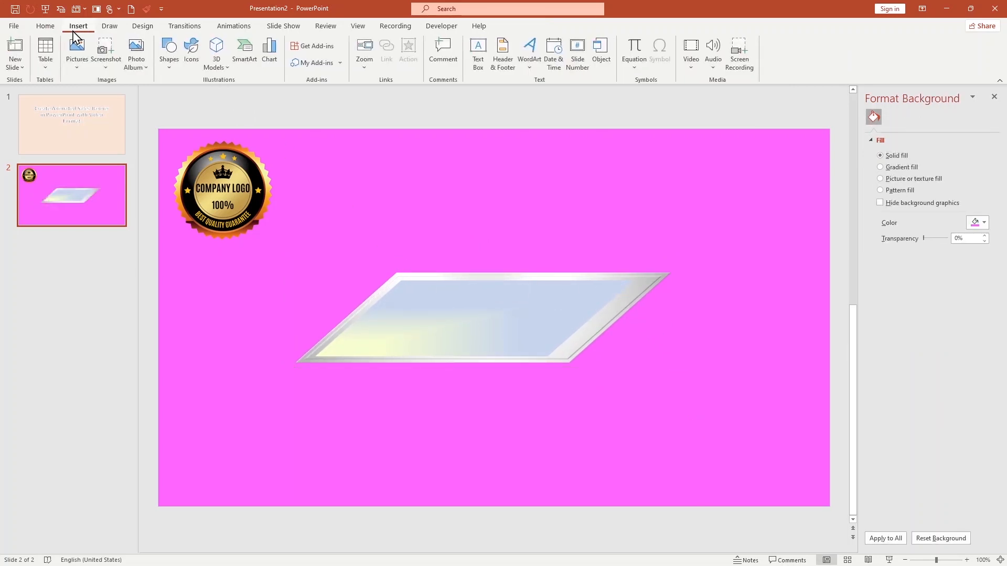
left_click(167, 62)
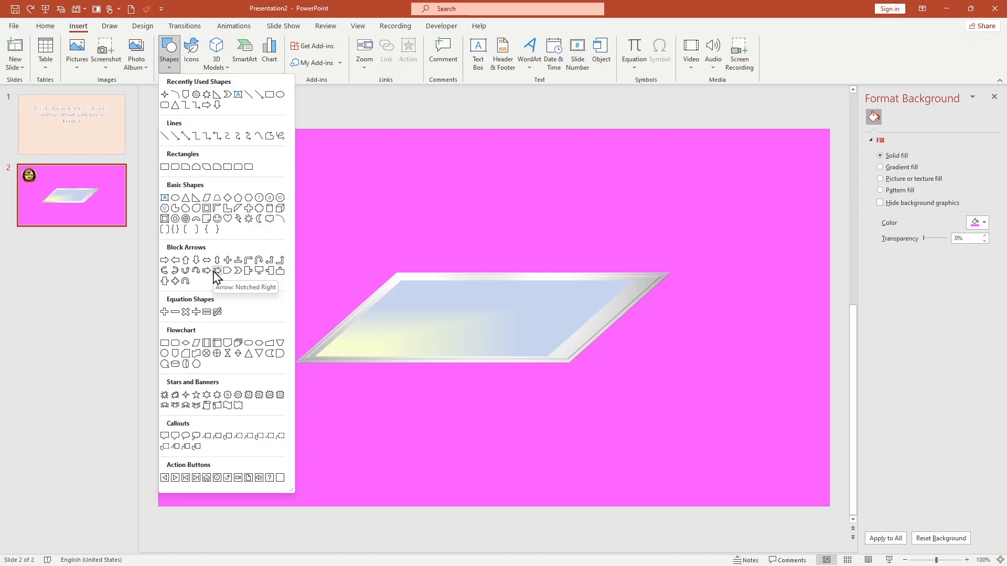
left_click(217, 275)
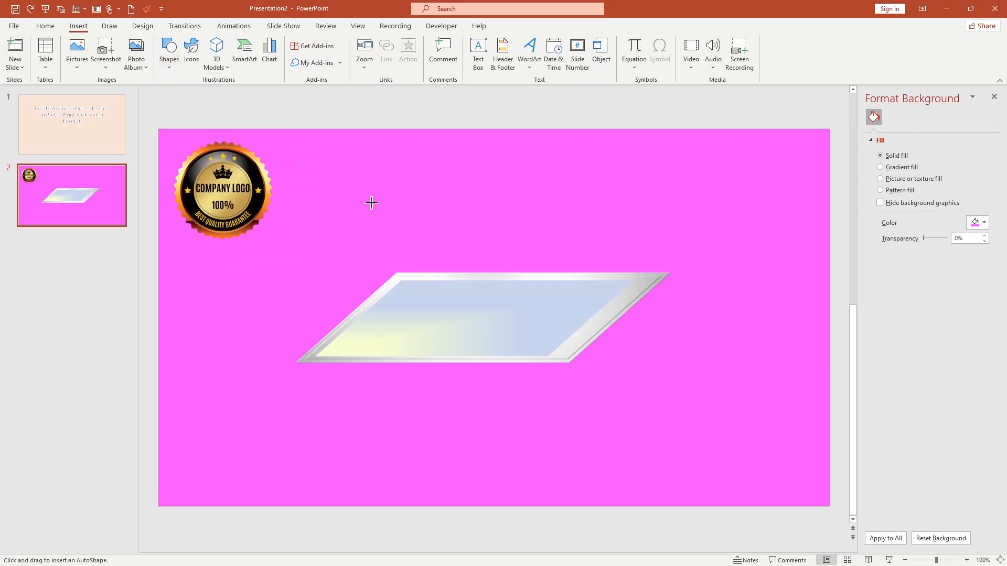
left_click_drag(371, 203, 567, 256)
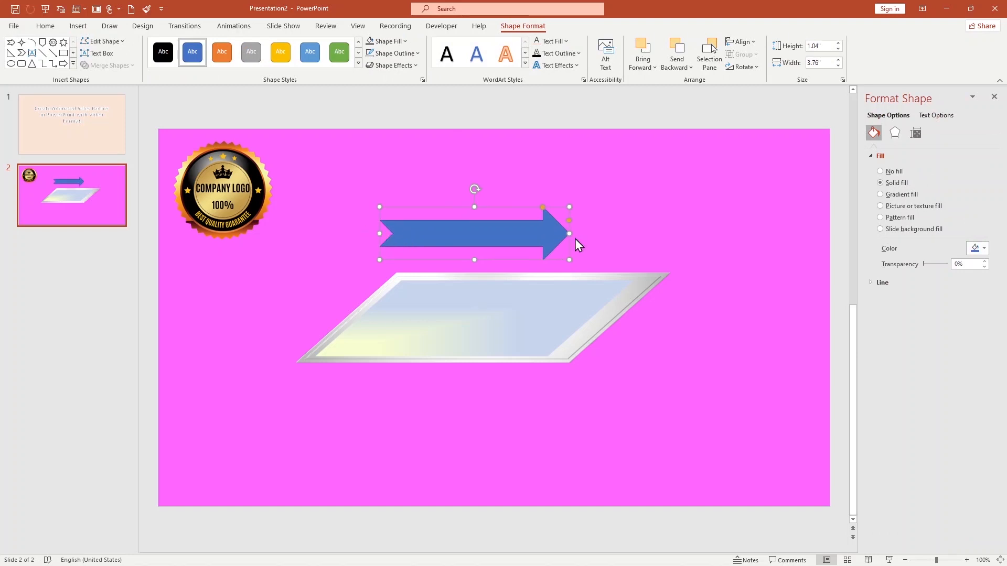
Flip the notched arrow to point left above the parallelogram group and stretch it to about 3.08" wide
left_click_drag(570, 234, 253, 231)
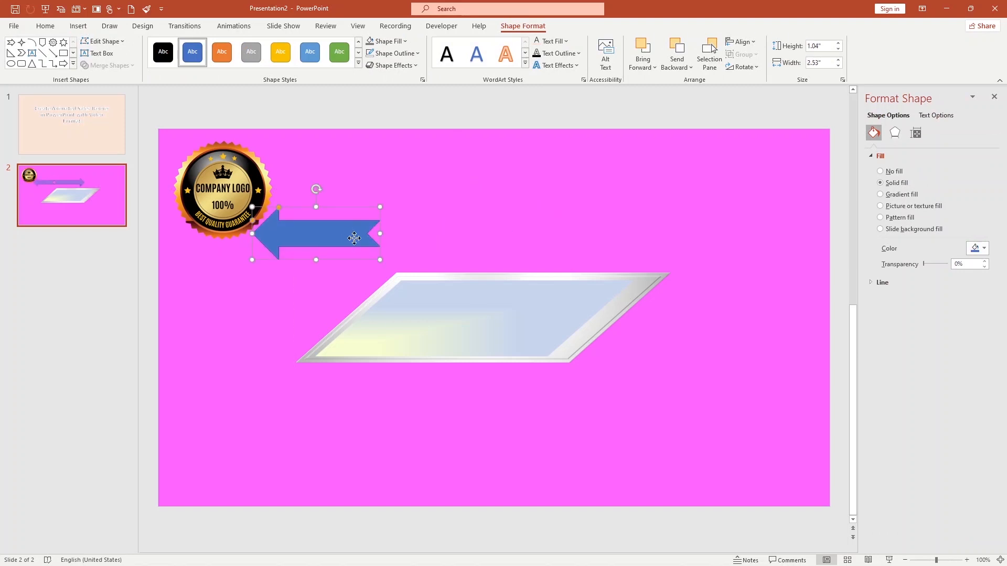
left_click_drag(341, 236, 480, 238)
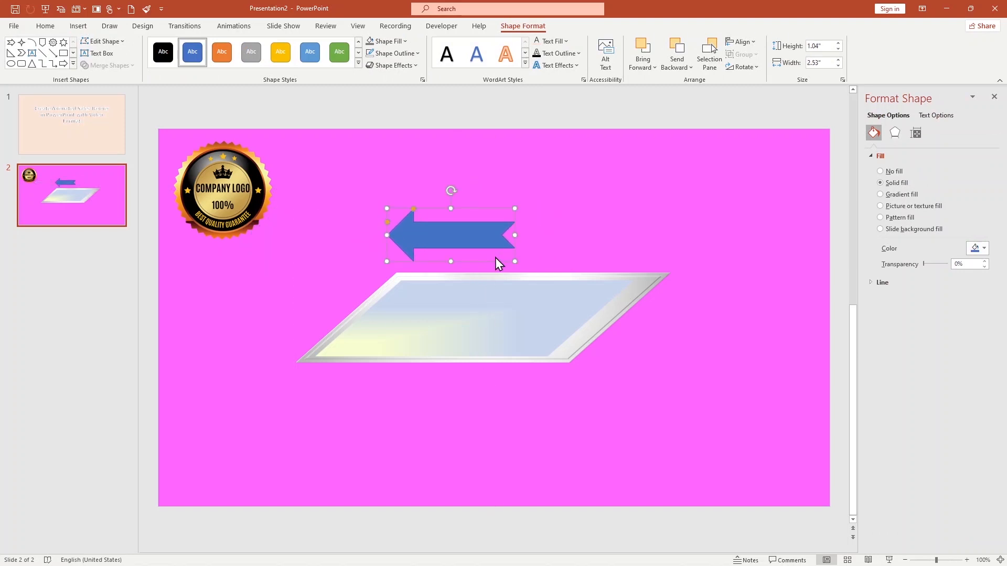
scroll(495, 259, "up", 2)
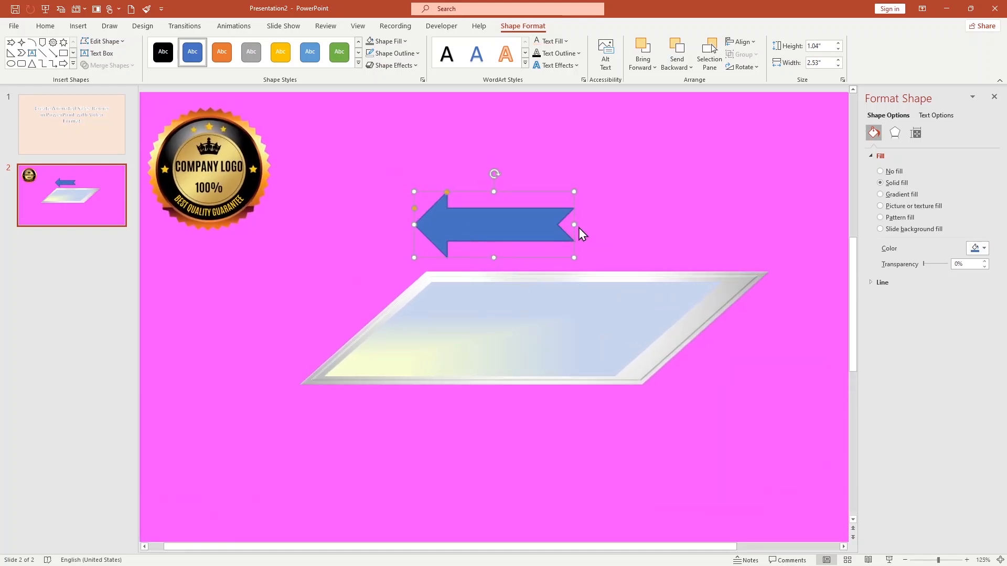
left_click_drag(577, 224, 609, 224)
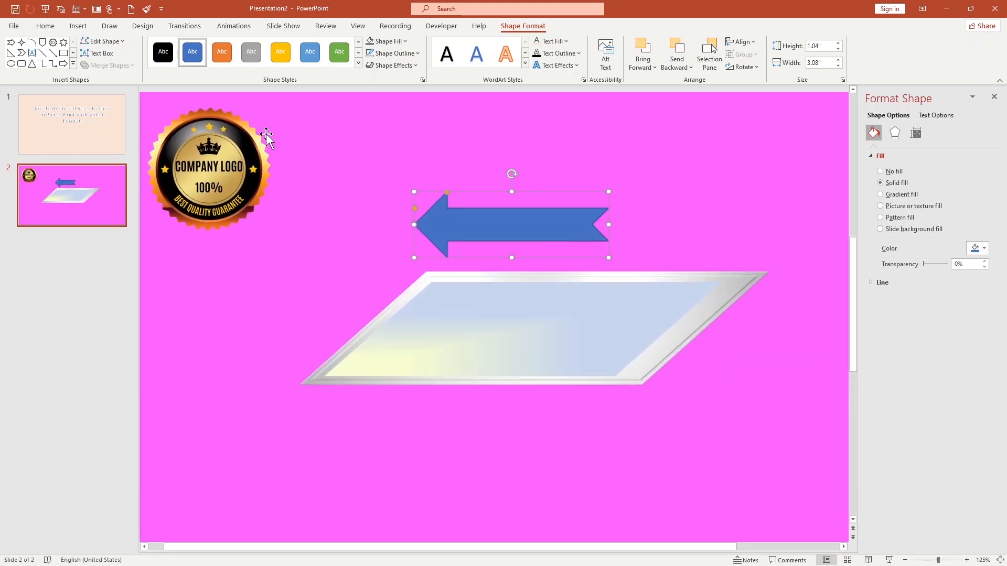
Subtract a rectangle about 1.51" wide and 1.7" high from the arrow to cut off its head, and remove the remaining ribbon's outline
left_click(63, 53)
left_click_drag(354, 157, 450, 264)
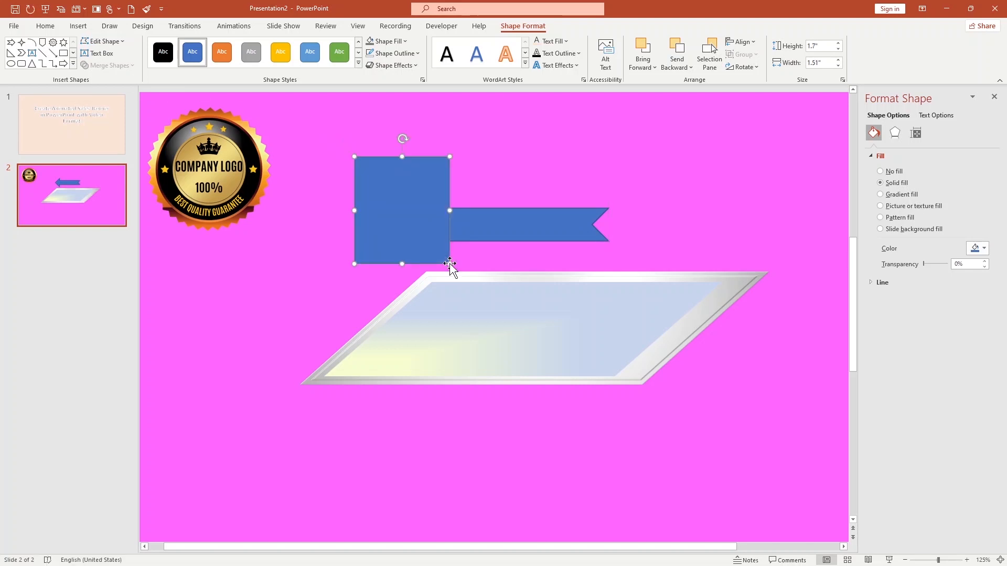
left_click(490, 229)
left_click(423, 229, "shift")
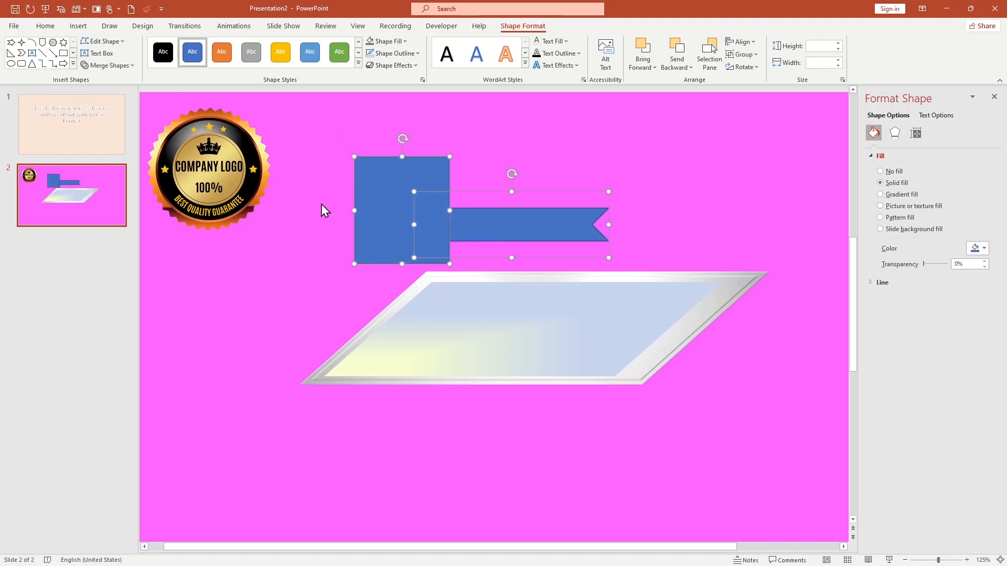
left_click(93, 66)
left_click(106, 138)
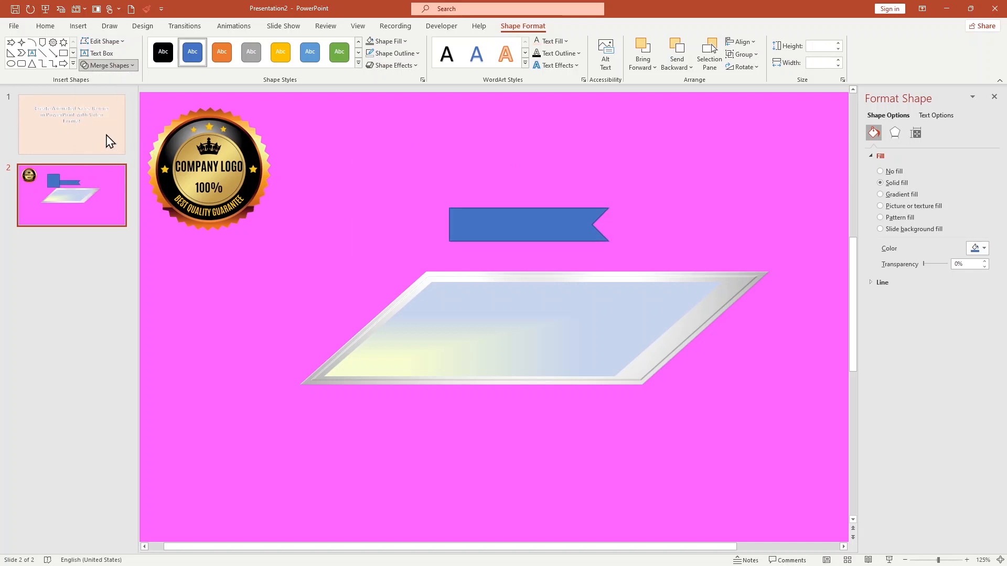
left_click(409, 53)
left_click(405, 200)
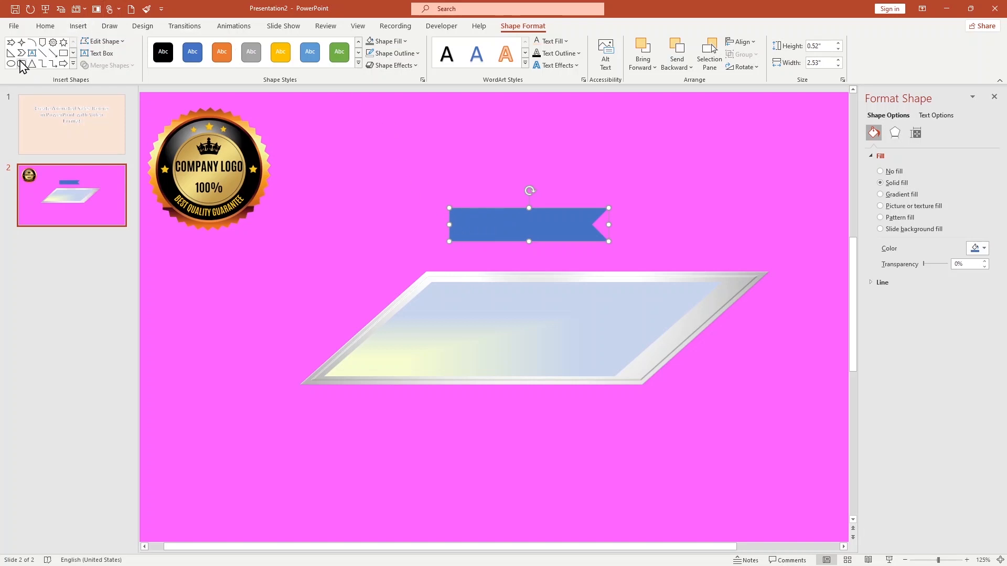
Add a right triangle about 0.79" wide and 0.33" high as a fold directly beneath the ribbon's left end, its tip pointing left
left_click(81, 27)
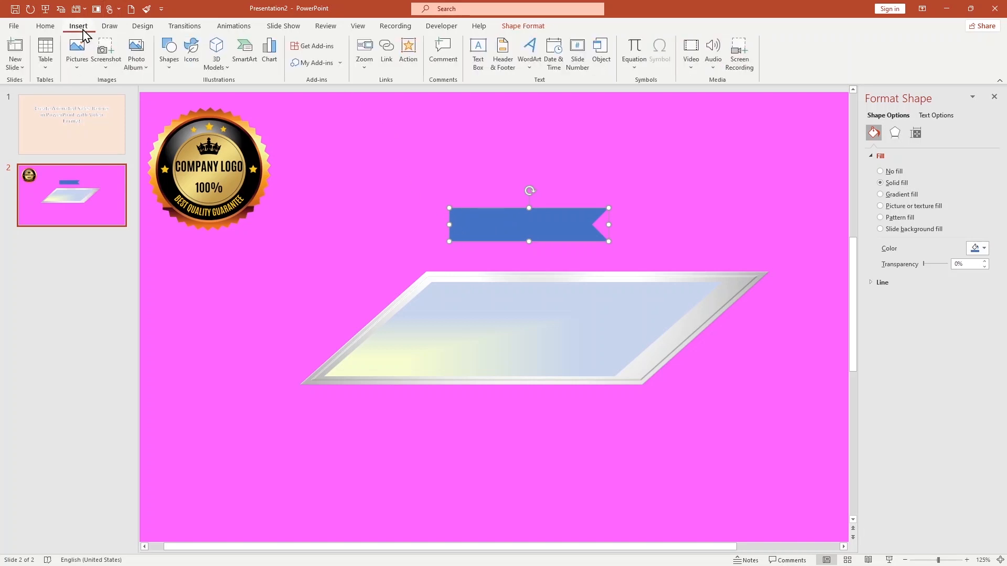
left_click(170, 68)
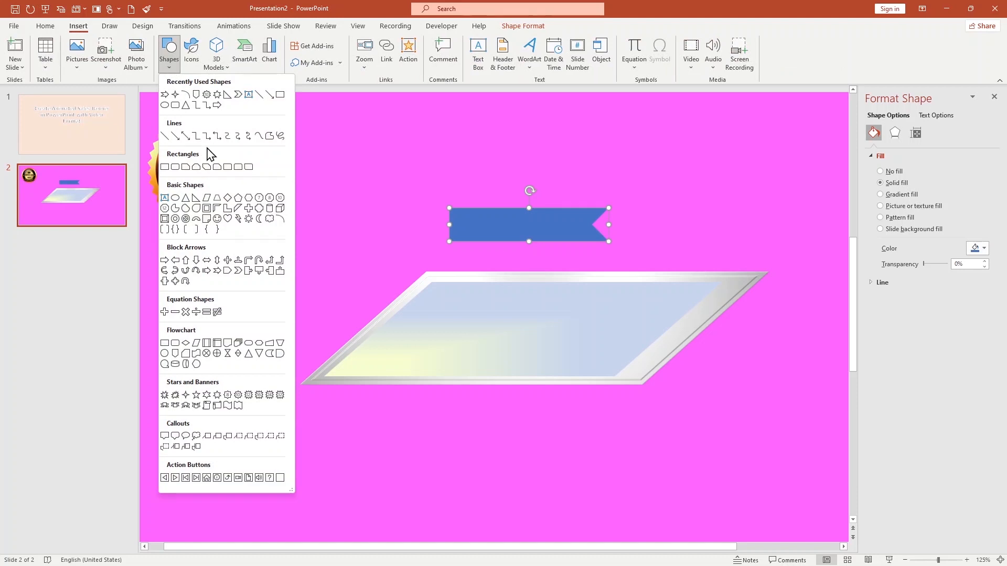
left_click(196, 198)
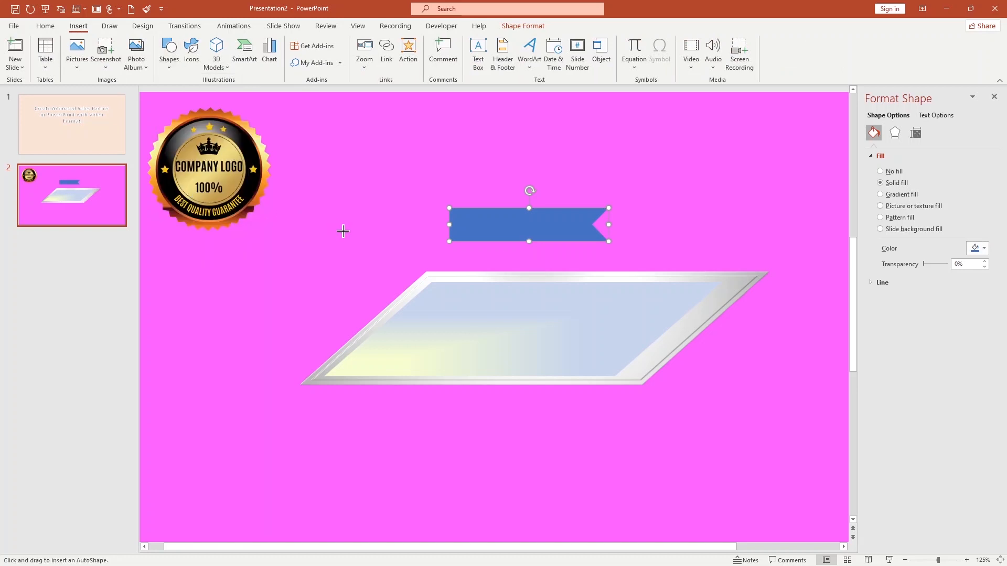
left_click_drag(446, 248, 539, 265)
mouse_move(487, 261)
left_mouse_down()
mouse_move(512, 254)
mouse_move(491, 248)
left_mouse_up()
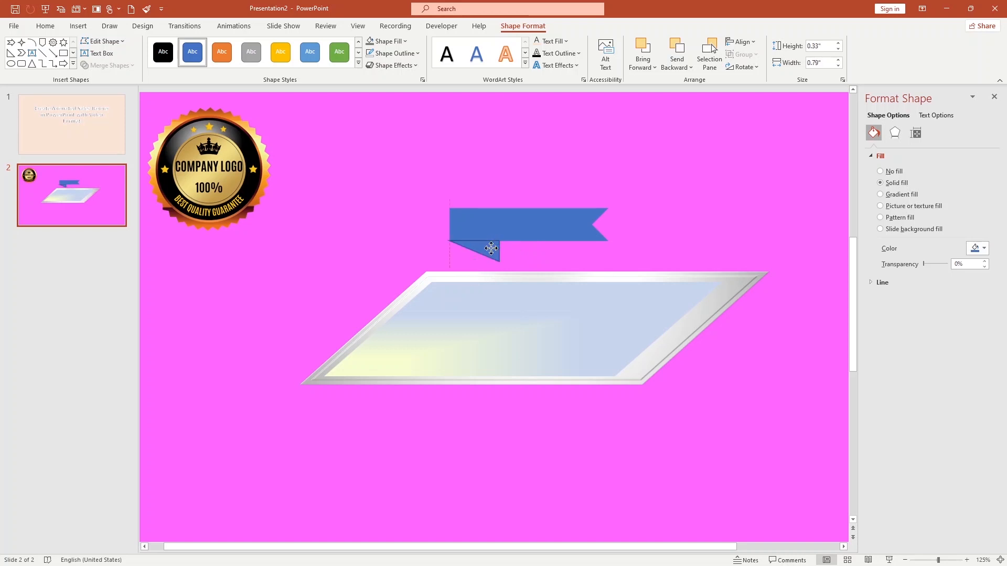
left_click(498, 244)
left_click(528, 181)
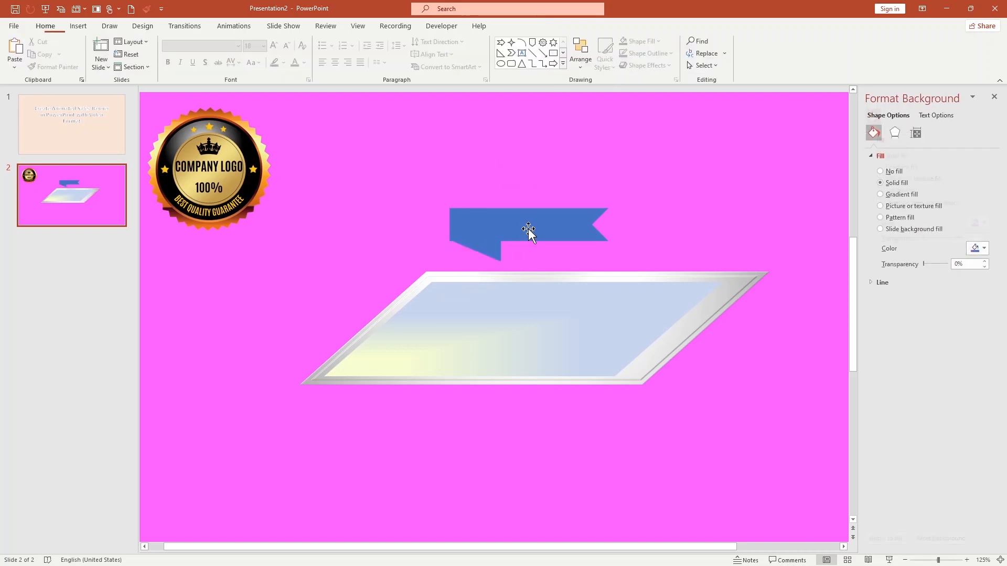
Give the ribbon a gradient fill and color the pale yellow stop at 21% red
left_click(528, 231)
left_click(387, 41)
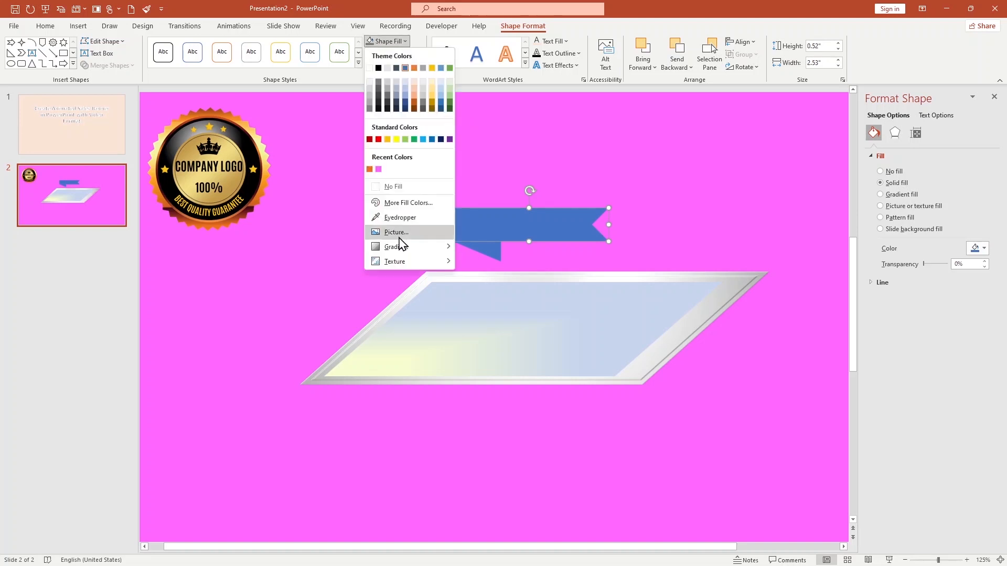
mouse_move(403, 248)
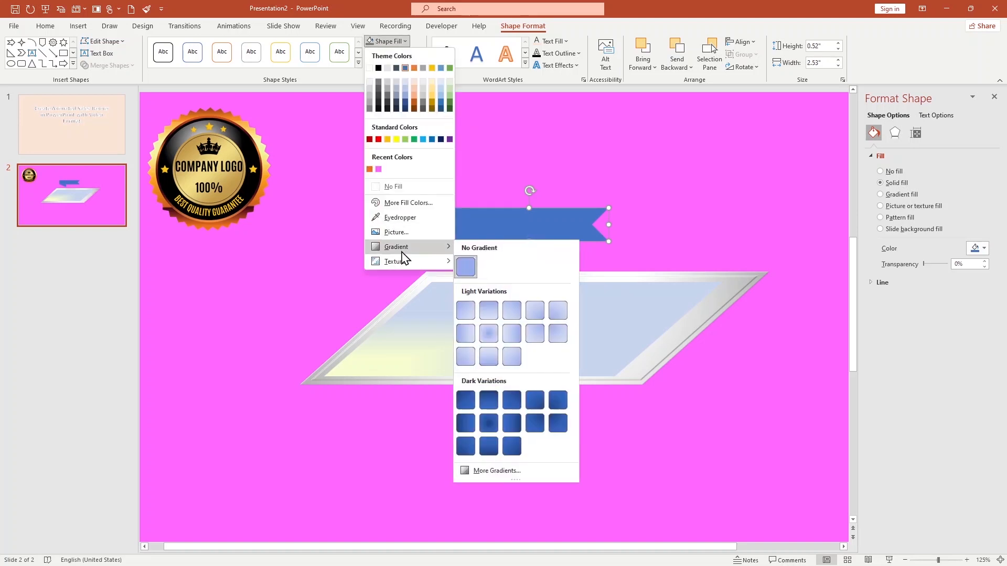
left_click(507, 469)
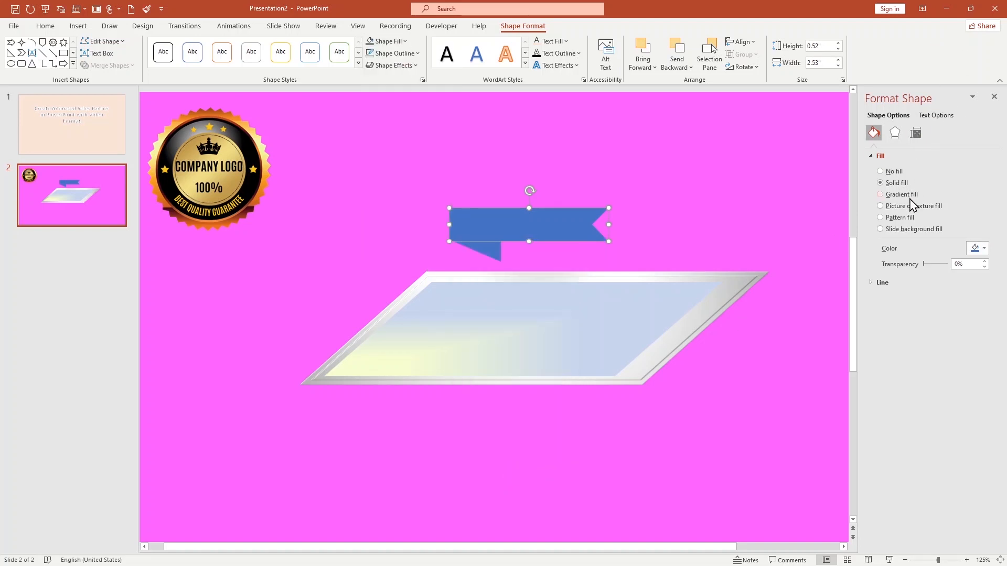
left_click(880, 195)
left_click(981, 341)
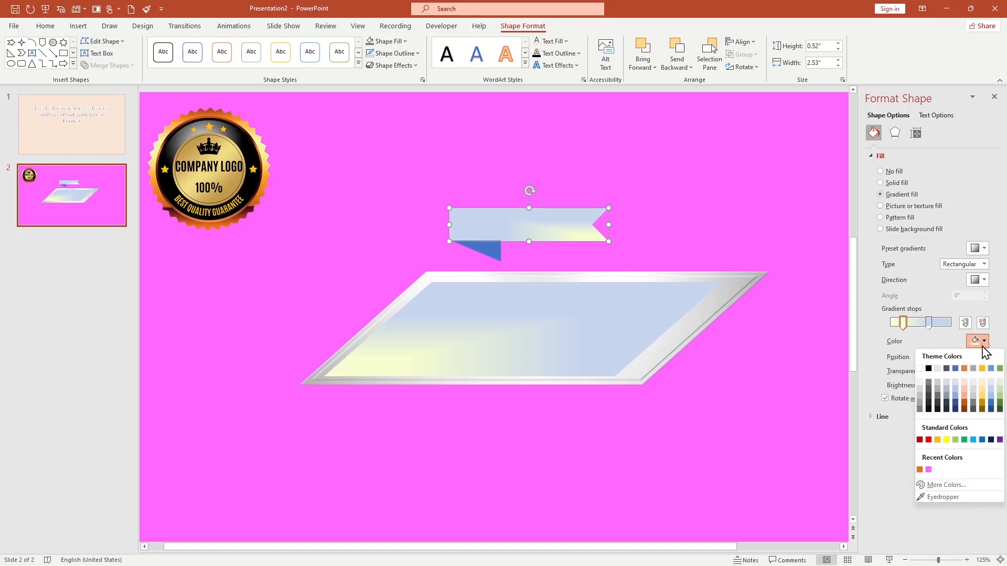
left_click(929, 440)
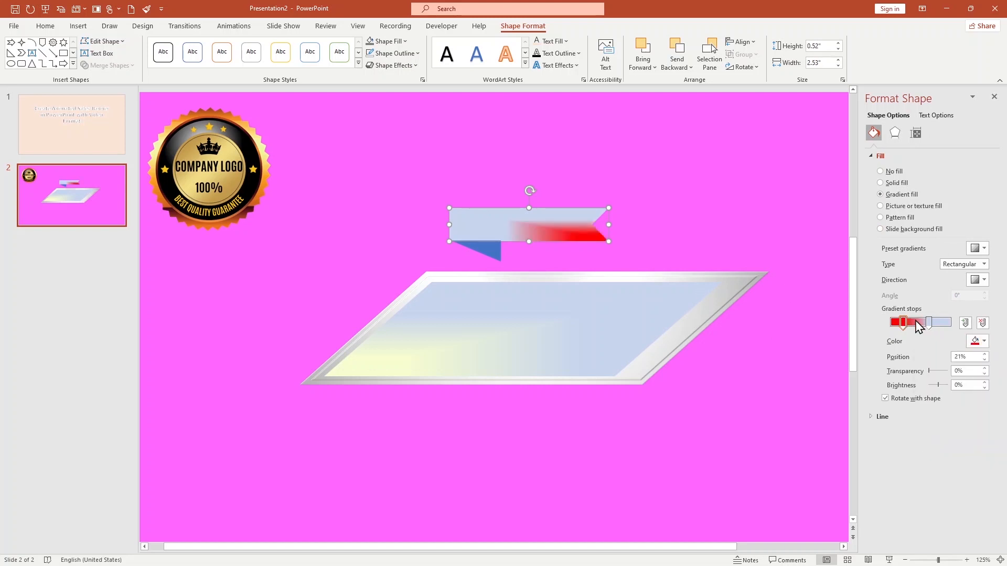
Change the ribbon's gradient to linear at 45°, remove the surplus stop and move the red stop to 91%
left_click_drag(930, 324, 942, 324)
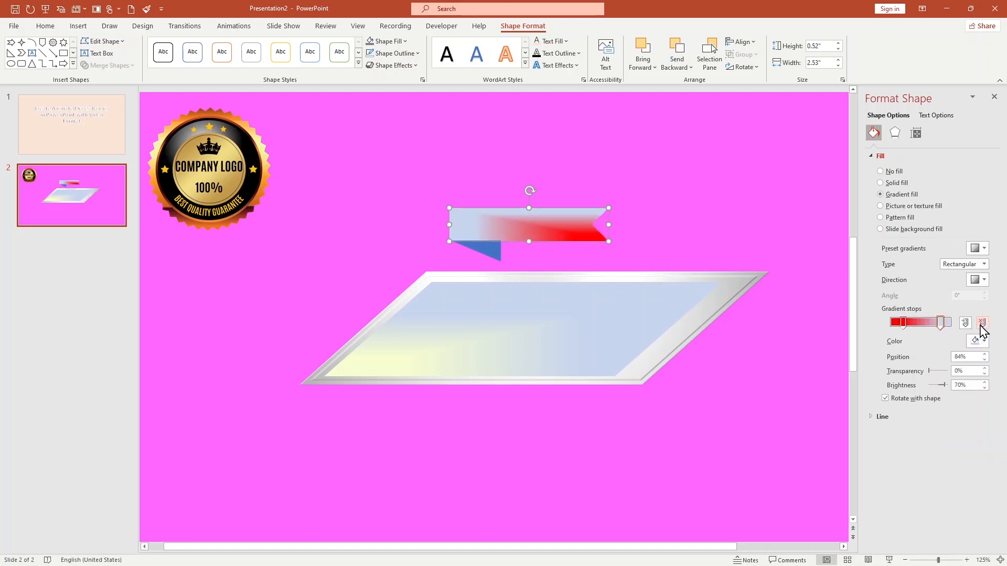
left_click(981, 324)
left_click_drag(946, 324, 943, 324)
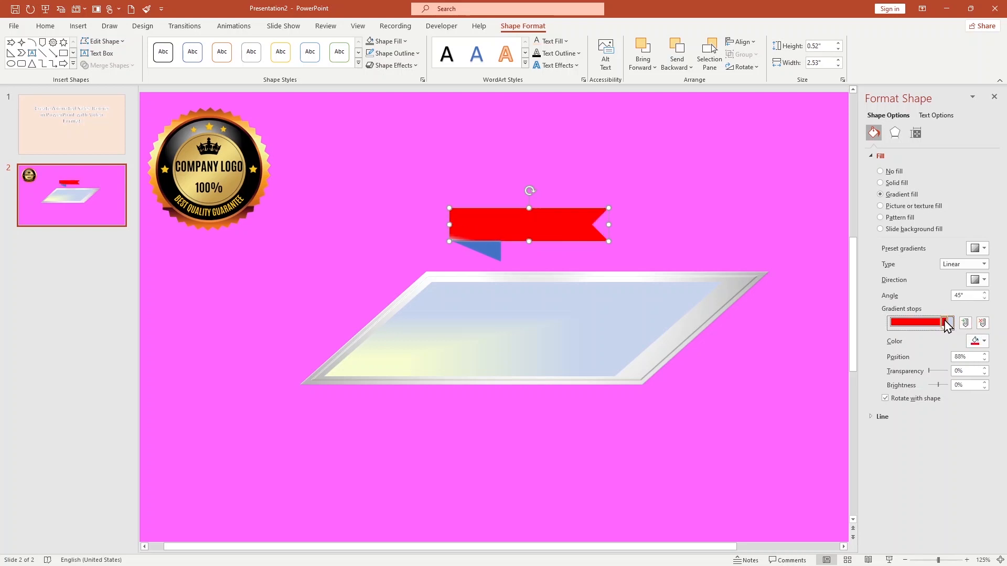
Fill the fold triangle under the ribbon with gray at 34% transparency
left_click(489, 248)
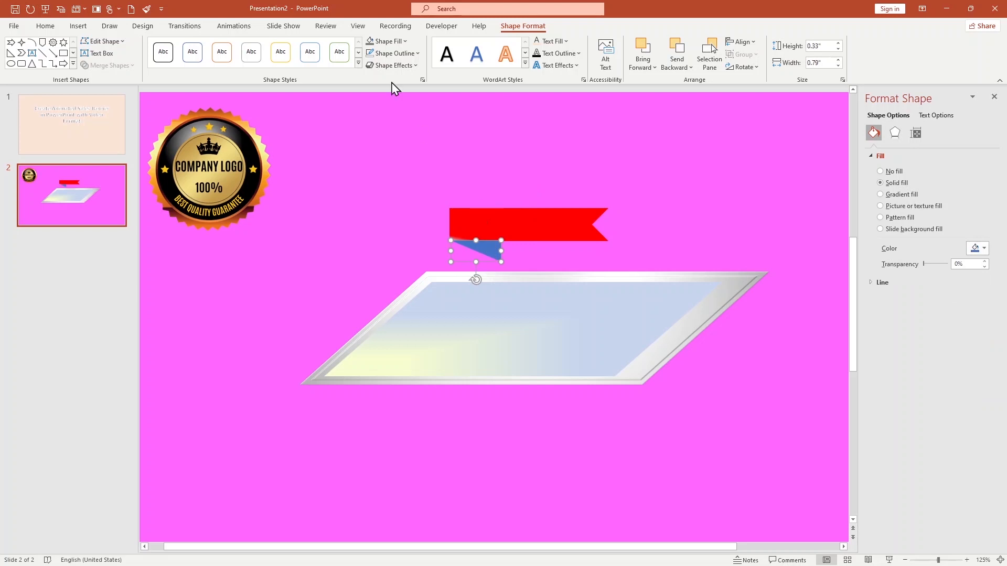
left_click(391, 41)
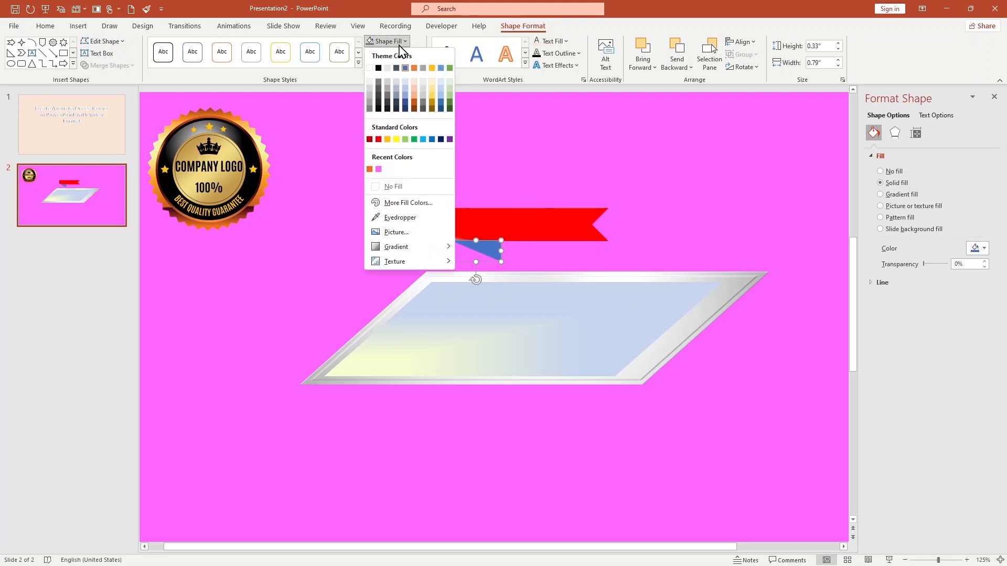
left_click(370, 104)
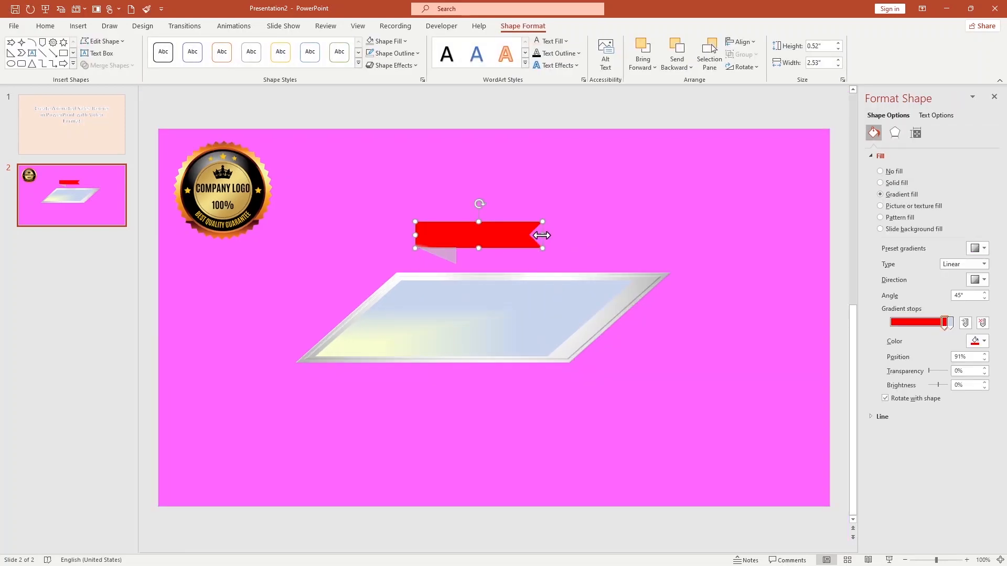
Enlarge the ribbon to about 4.44" wide and 0.65" high, and move the fold triangle down against its lower edge
left_click_drag(542, 236, 639, 237)
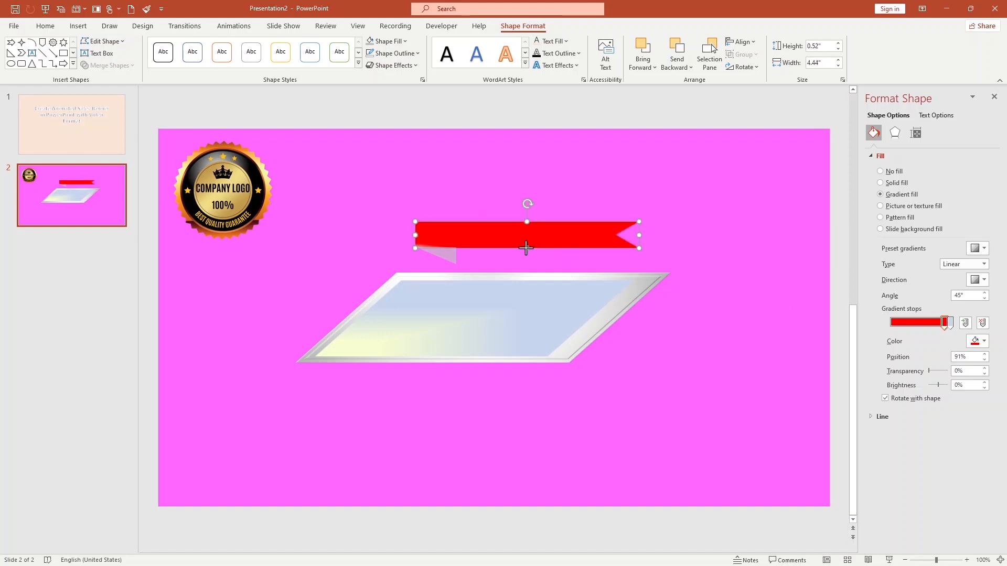
left_click_drag(528, 249, 527, 255)
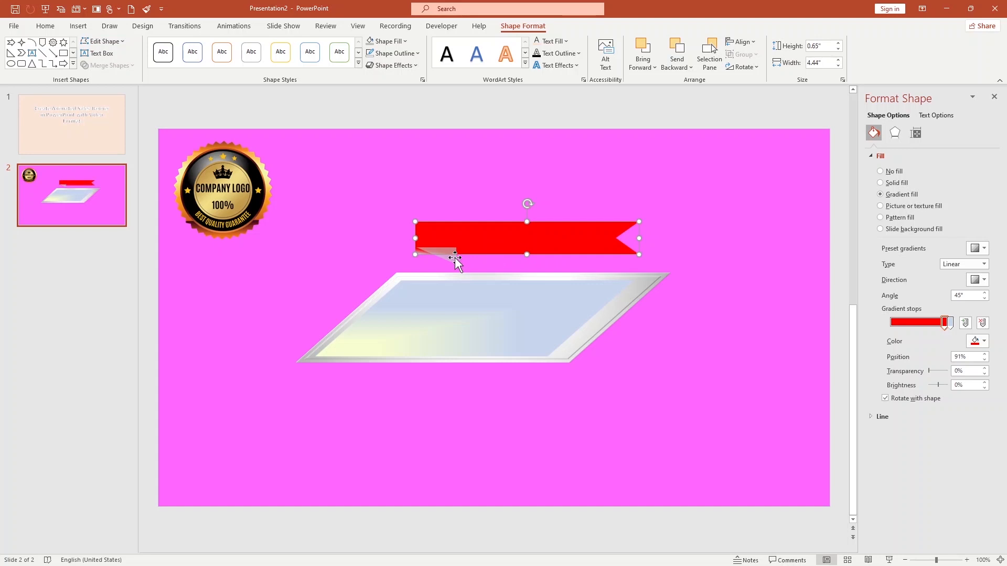
left_click(452, 260)
left_click(450, 262)
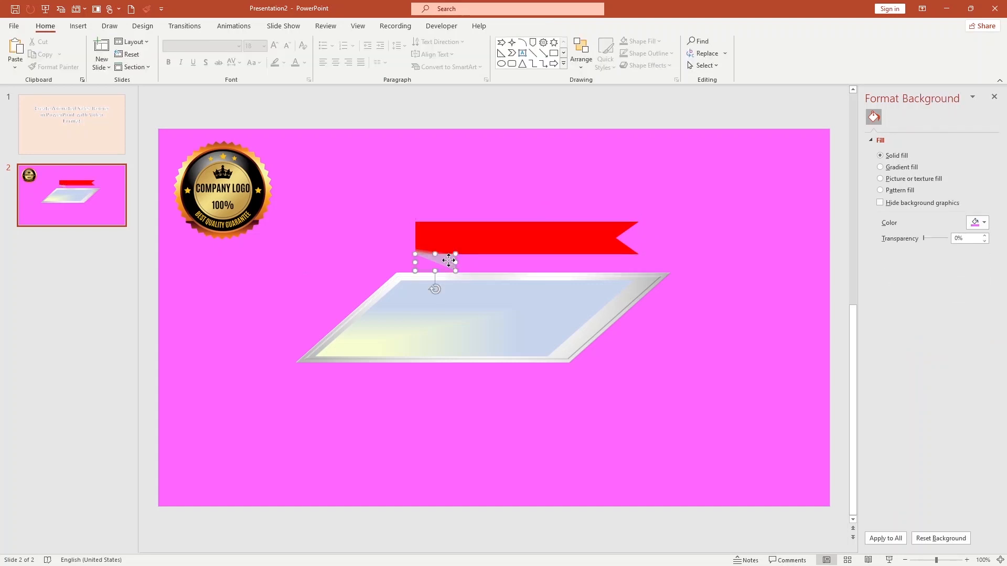
Send the fold triangle to the back, behind the ribbon
right_click(450, 261)
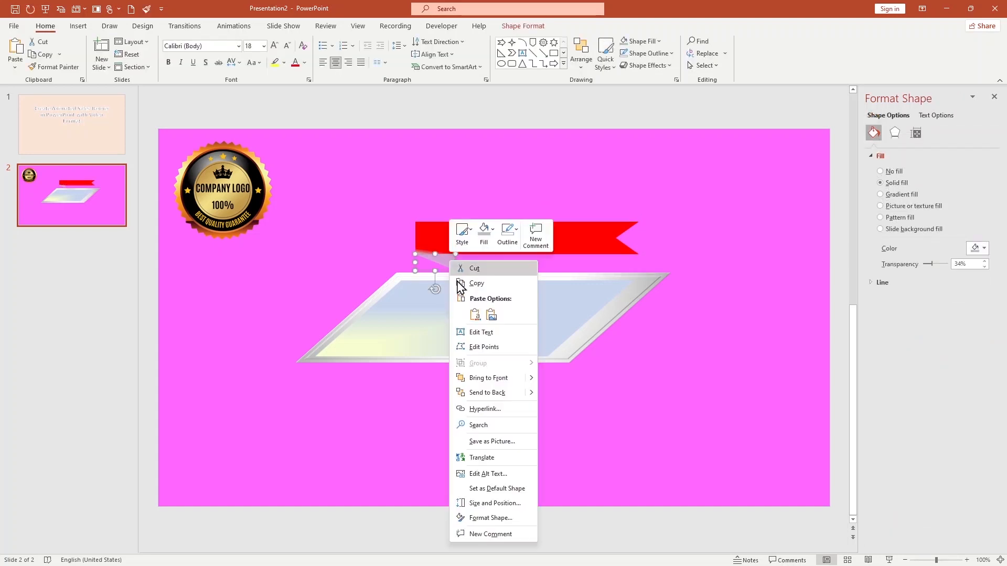
left_click(486, 393)
left_click(663, 385)
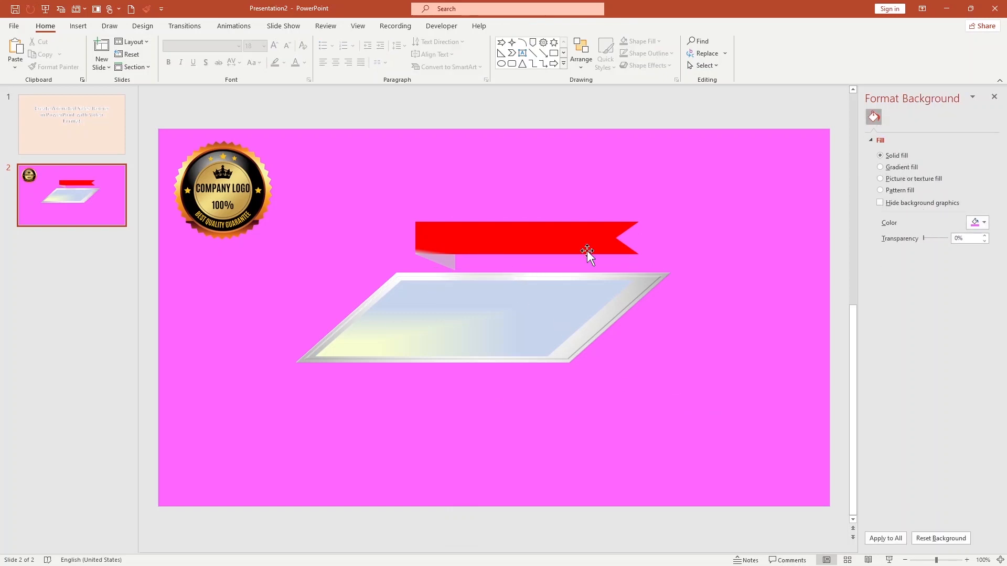
Duplicate the ribbon together with its fold and place the copy below the parallelogram
left_click(558, 245)
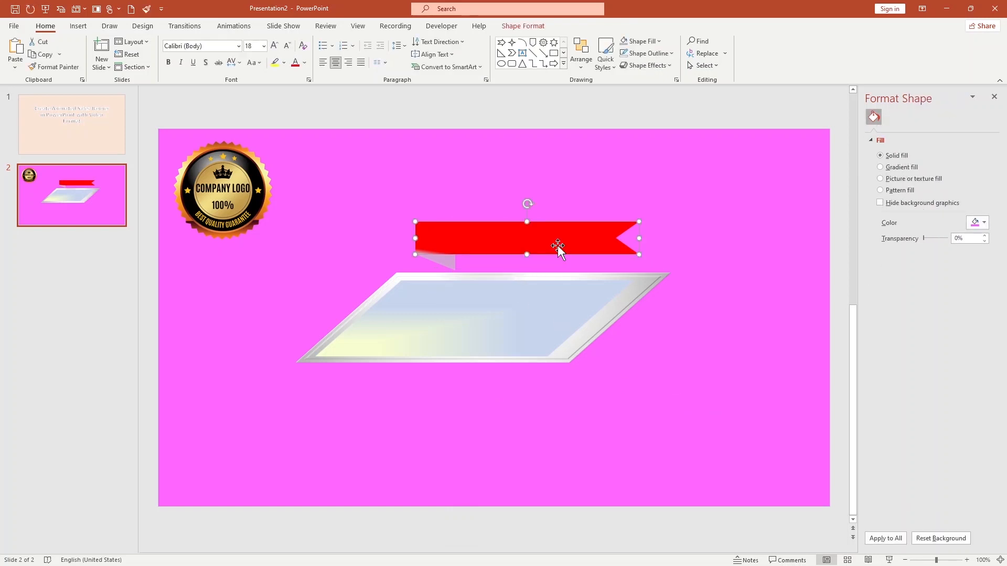
left_click(445, 261)
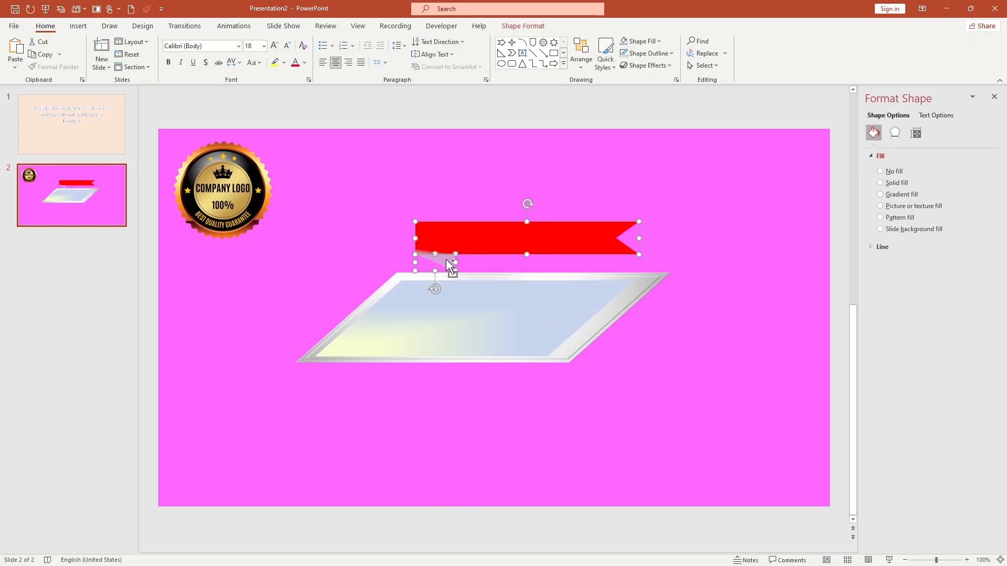
key("ctrl+d")
left_click_drag(515, 246, 538, 415)
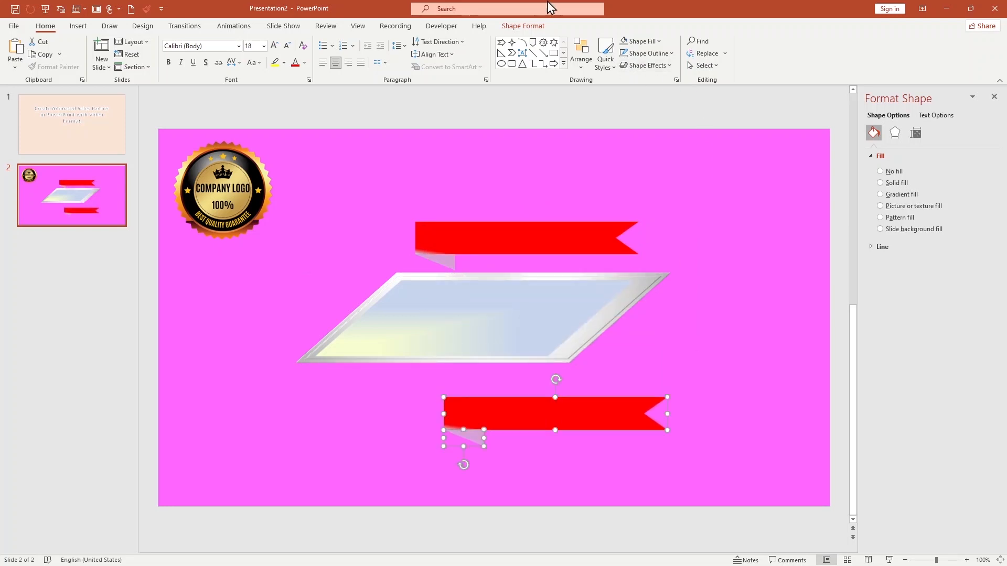
Group the ribbon copy, flip it vertically and horizontally, and position it just below the parallelogram, aligned with the upper ribbon
left_click(523, 26)
left_click(743, 67)
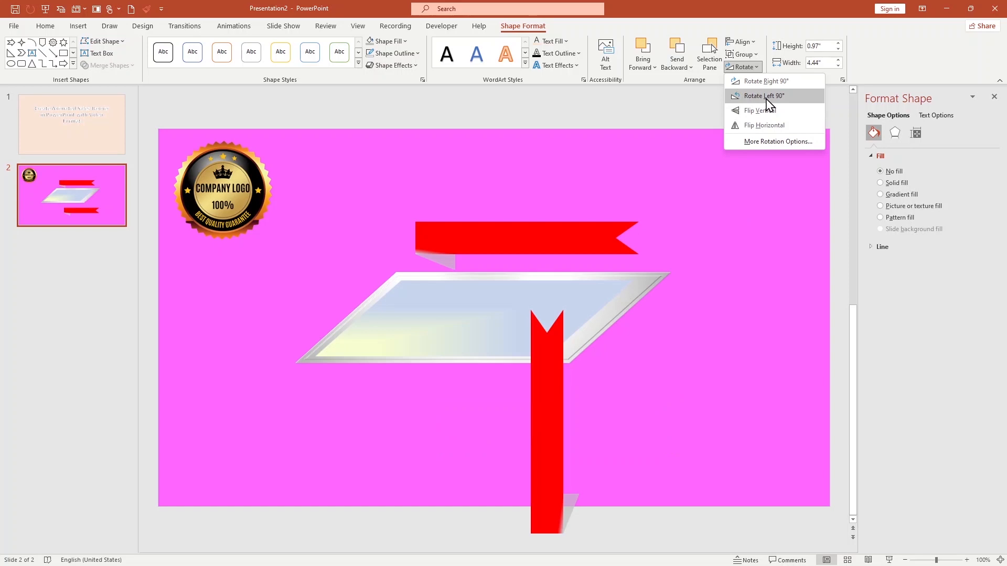
left_click(764, 125)
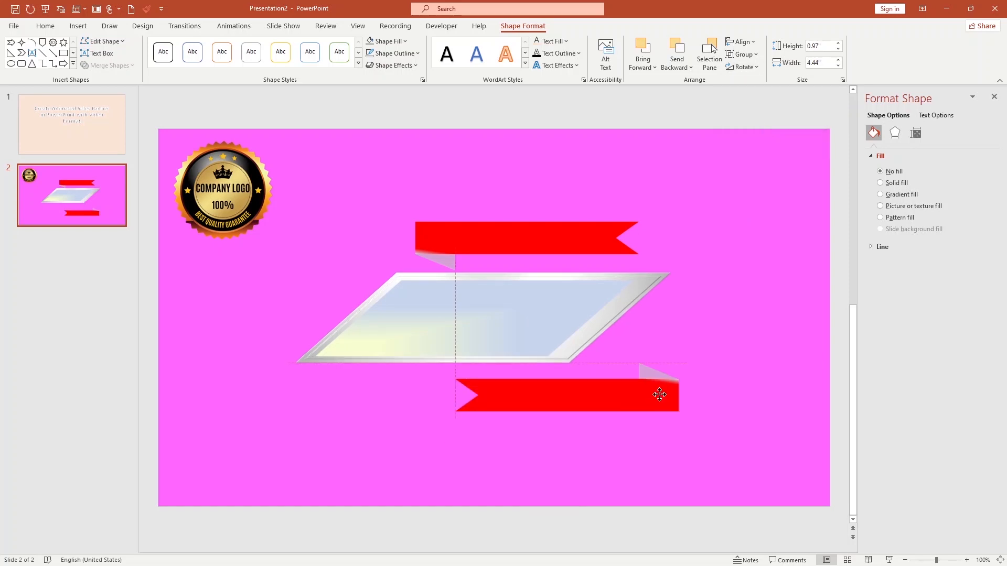
left_click_drag(657, 394, 659, 394)
scroll(707, 383, "down", 4)
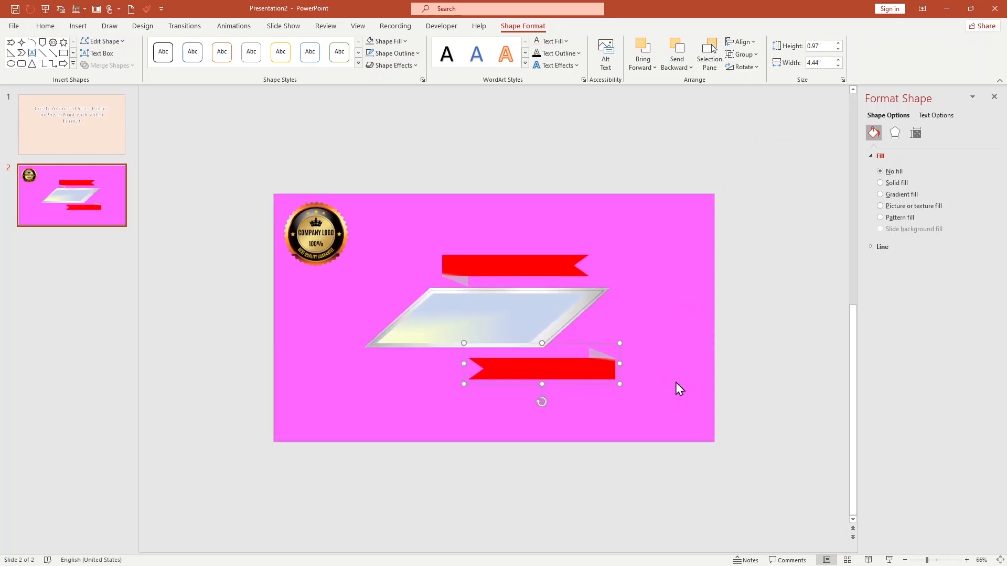
left_click_drag(606, 375, 579, 376)
Group the upper ribbon with its fold and shift the group left so it is centered over the parallelogram
left_click_drag(534, 261, 508, 260)
key("ctrl+z")
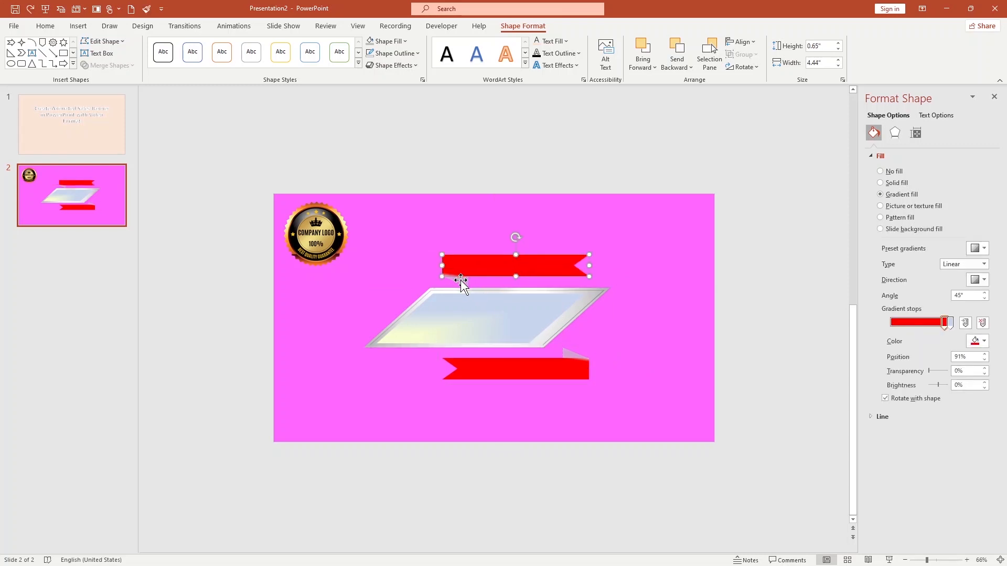
left_click(462, 278, "shift")
key("ctrl+g")
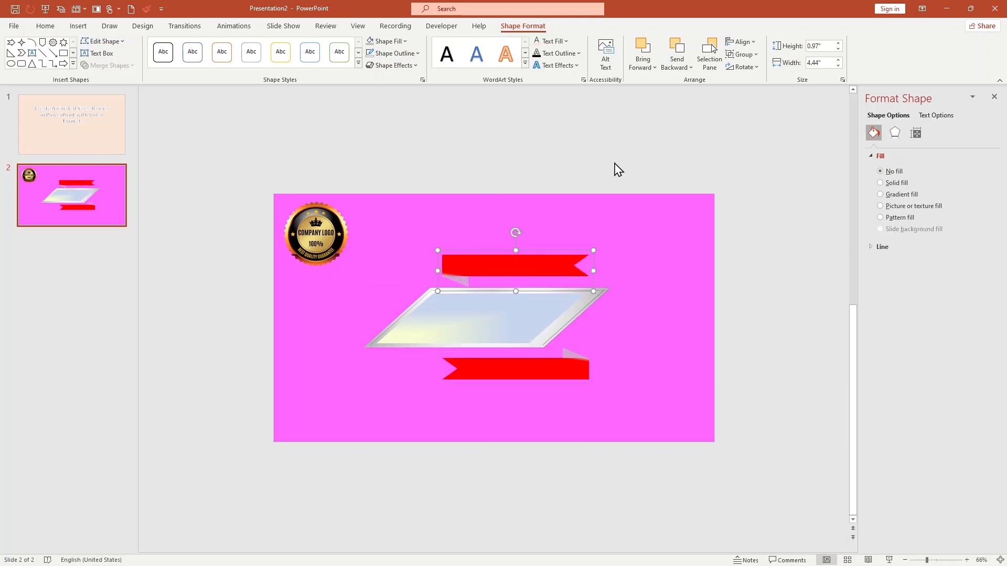
left_click_drag(554, 260, 519, 261)
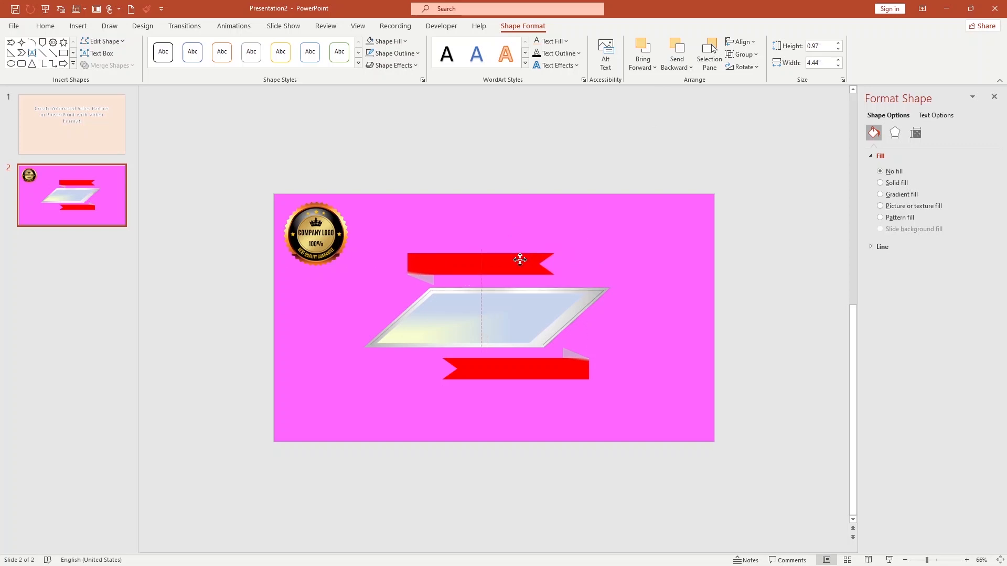
scroll(648, 260, "up", 4)
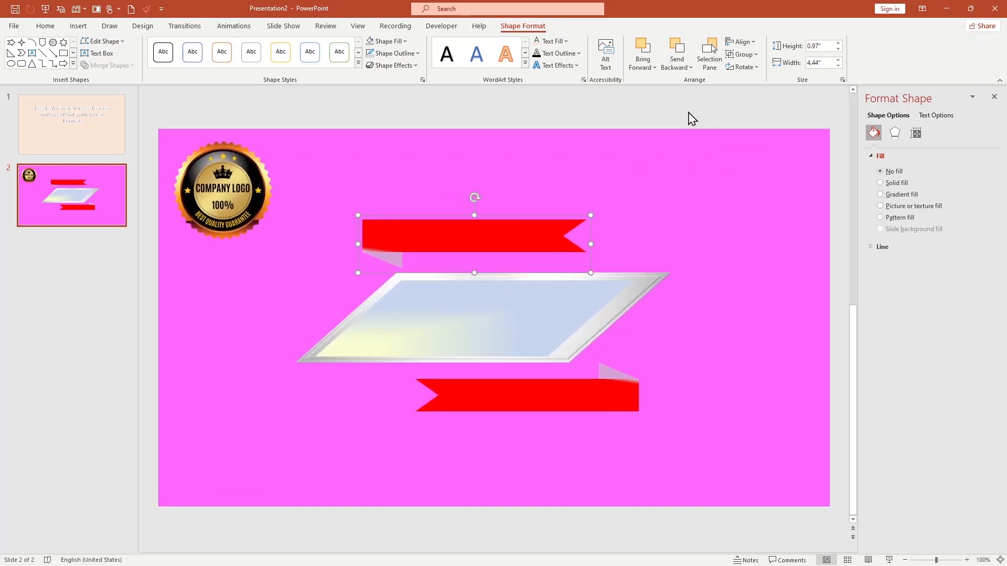
left_click(687, 117)
Draw a 10-point star about 1.93" wide and 1.9" high in the slide's upper right corner
left_click(77, 26)
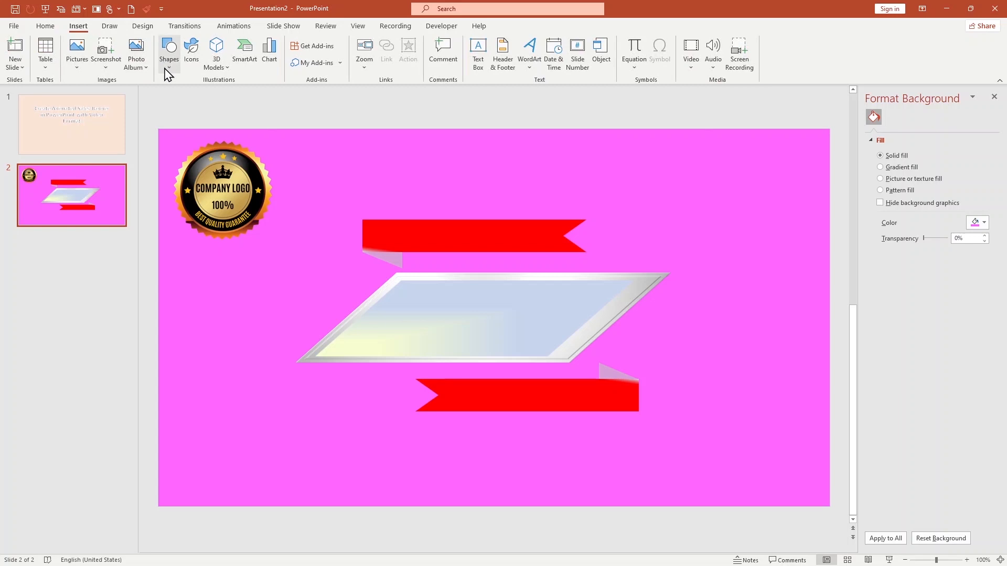
left_click(169, 75)
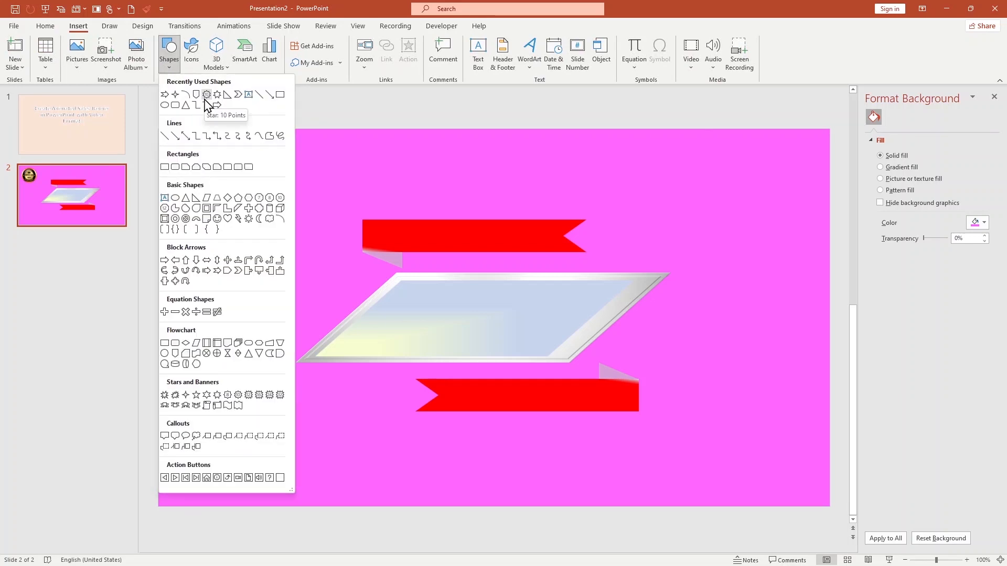
left_click(206, 97)
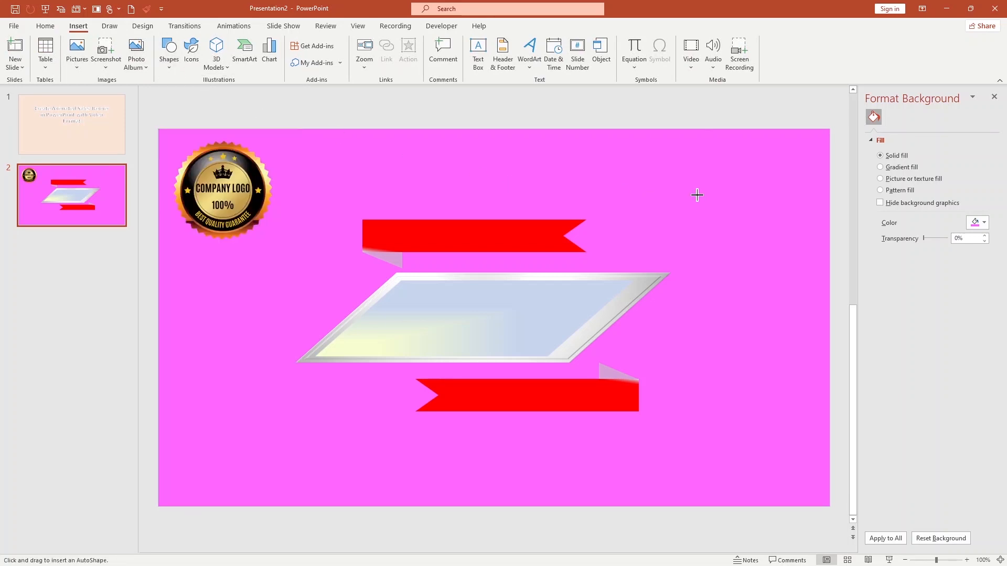
mouse_move(697, 195)
left_mouse_down()
mouse_move(713, 243)
mouse_move(760, 251)
left_mouse_up()
left_click_drag(776, 168, 763, 202)
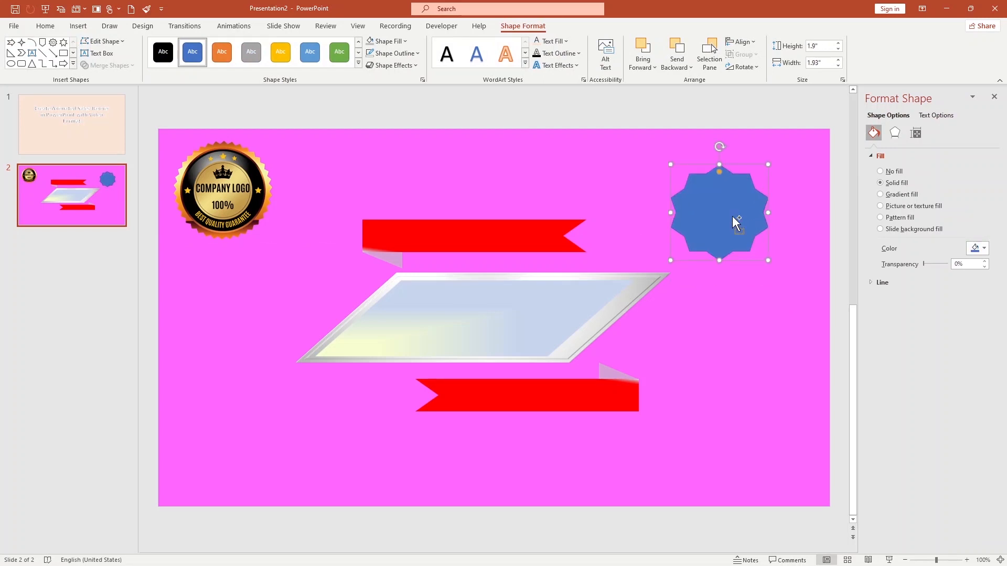
Duplicate the star, shrink the copy to about 1.55" wide and 1.45" high, and center it inside the original
key("ctrl+d")
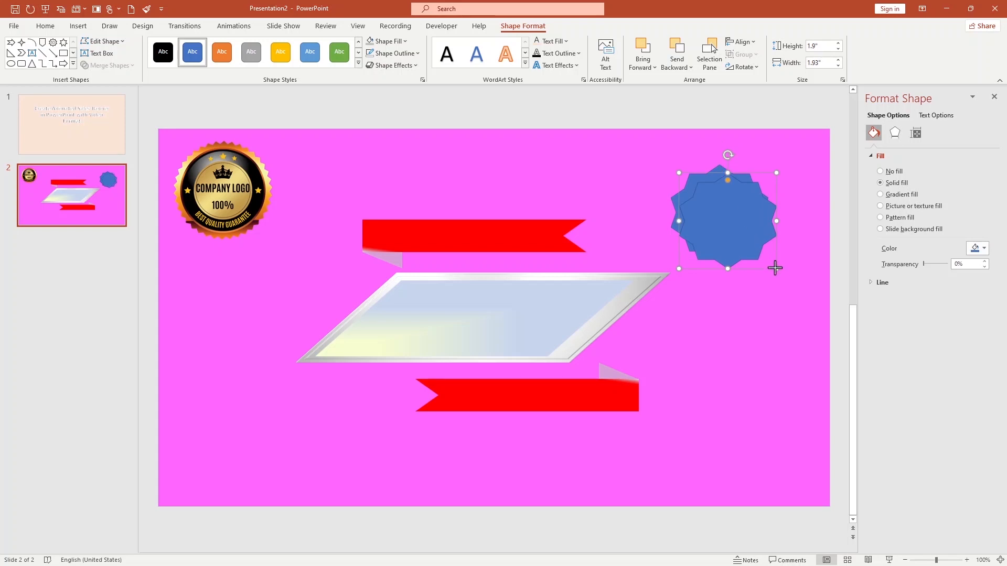
left_click_drag(775, 268, 737, 230)
Give the outer star a gradient fill, color its main stop pink and move that stop to 78%
left_click(764, 229)
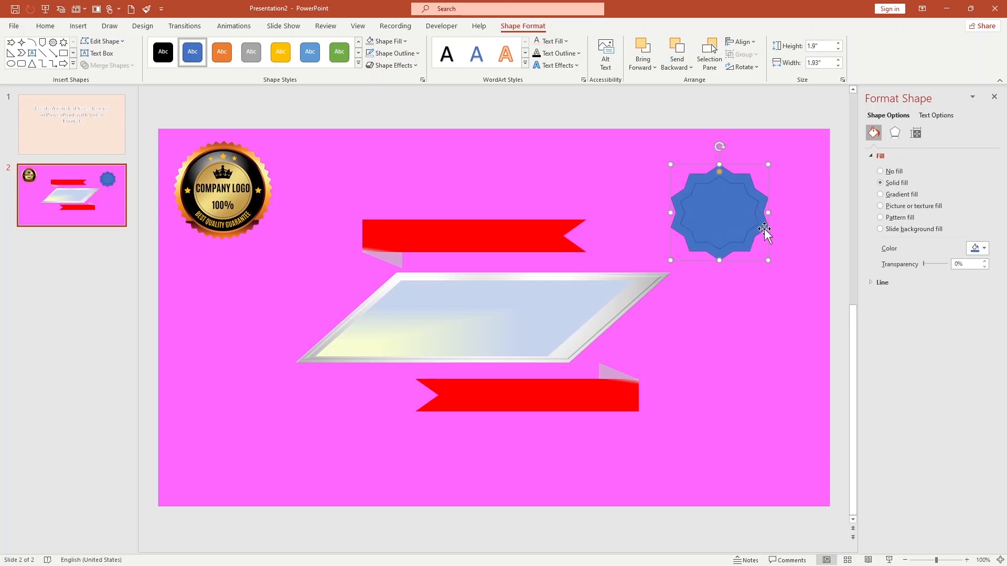
left_click(881, 194)
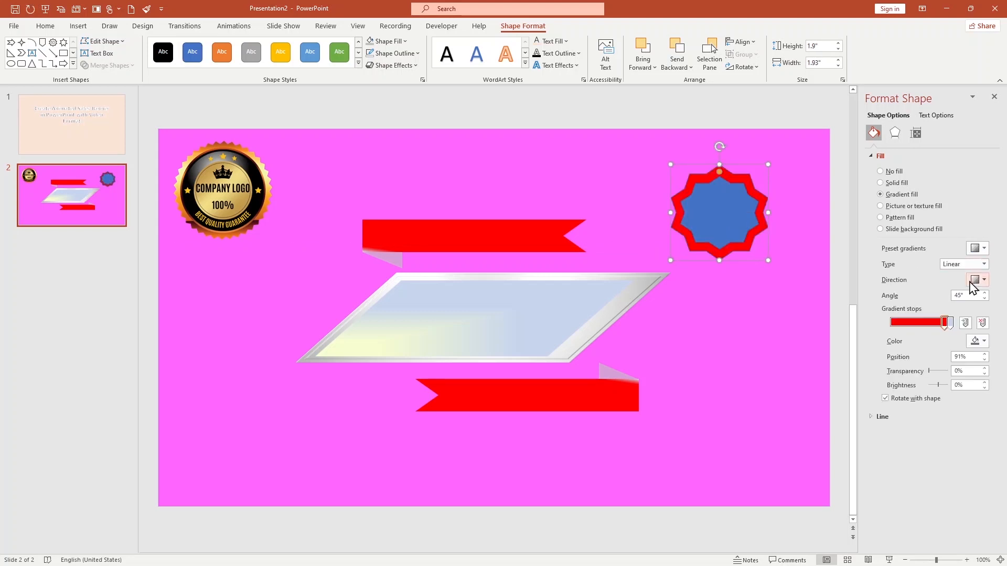
left_click(982, 343)
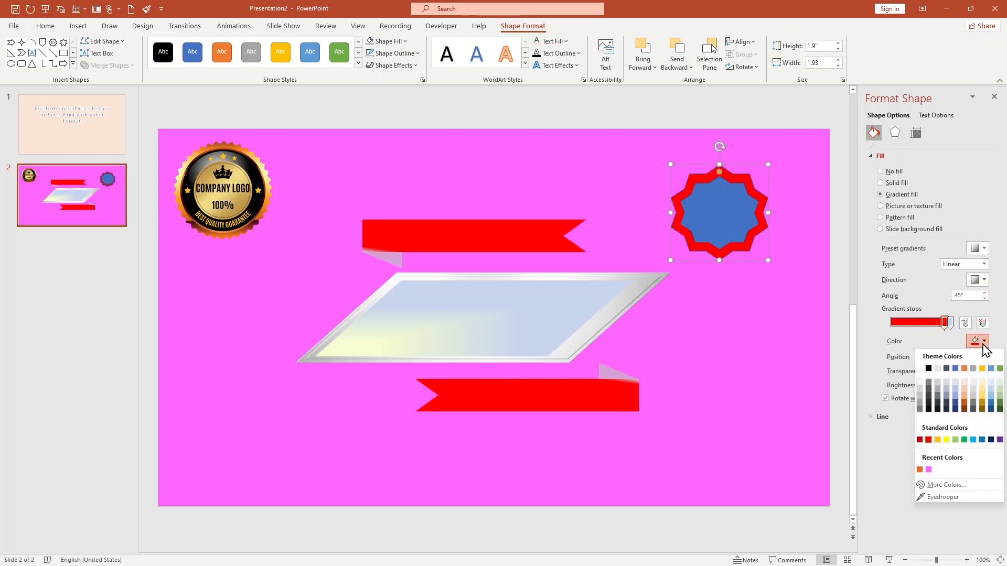
left_click(939, 485)
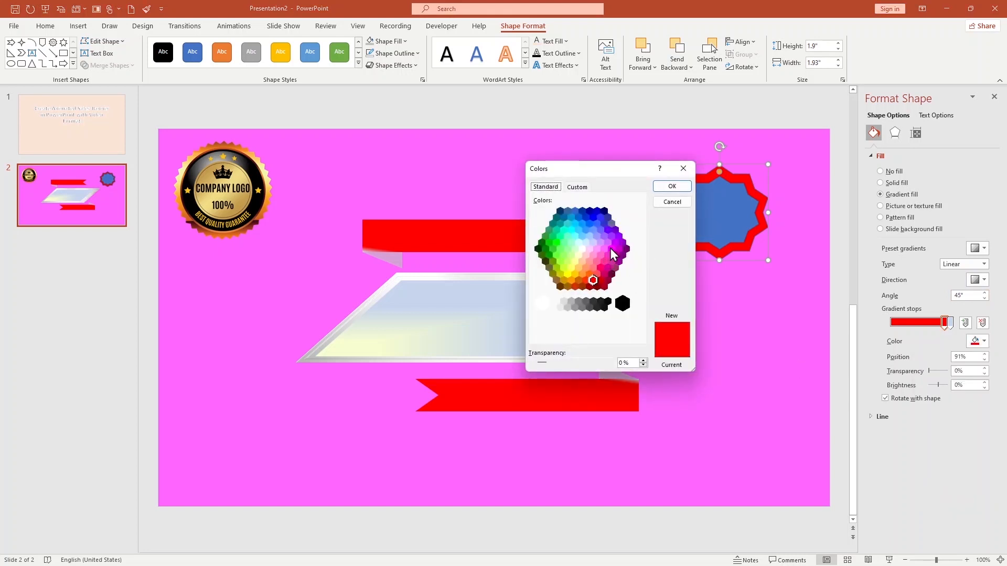
left_click(604, 262)
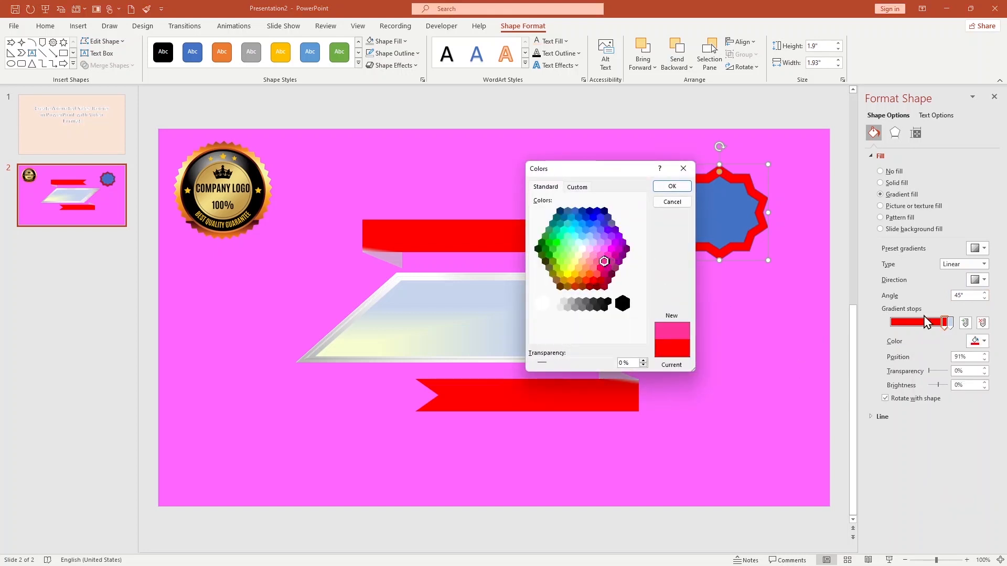
left_click(672, 186)
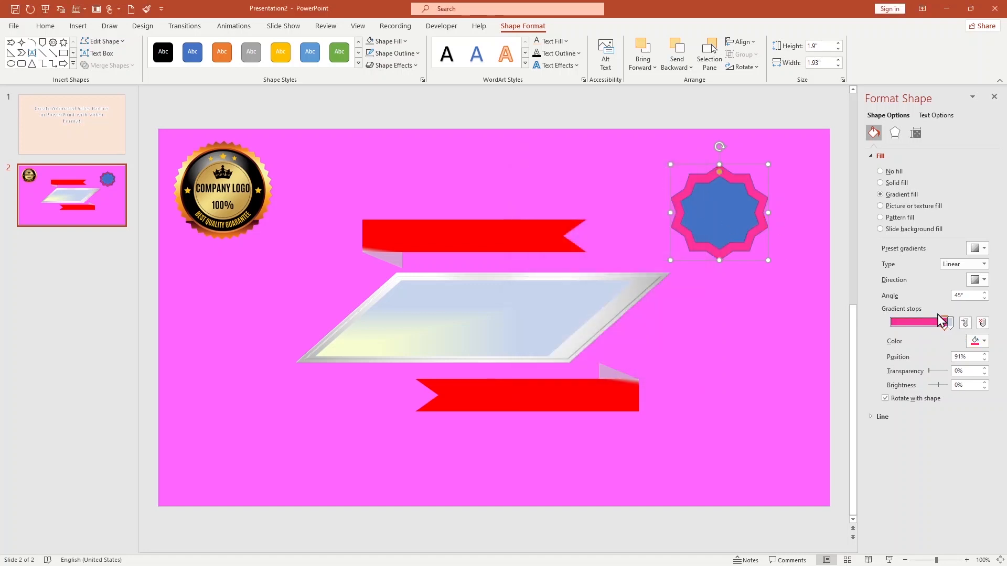
mouse_move(942, 321)
left_mouse_down()
mouse_move(923, 321)
mouse_move(940, 322)
left_mouse_up()
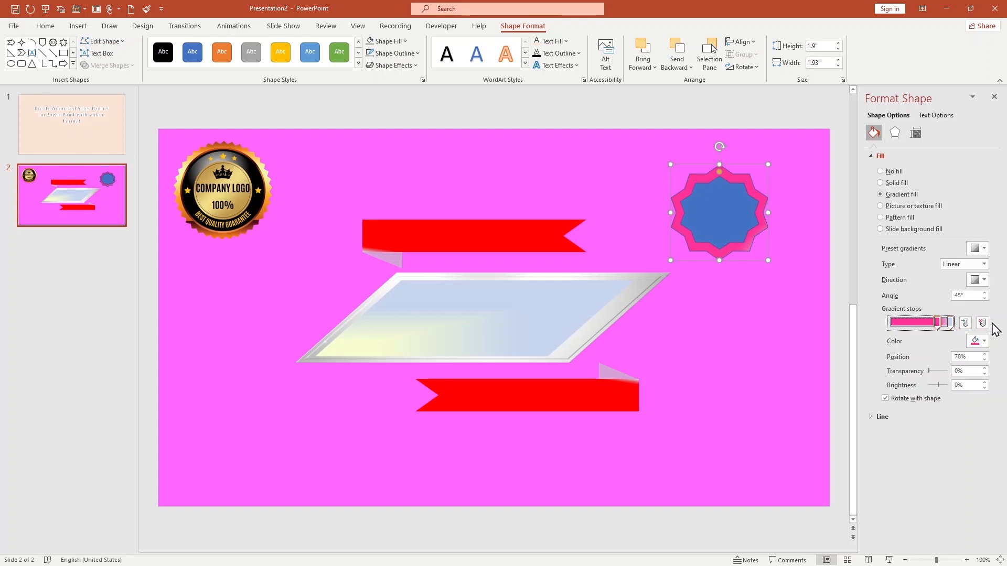
Give the inner star a pink gradient with its stop at 64%, 25% transparency and -29% brightness, and remove its outline
left_click(728, 221)
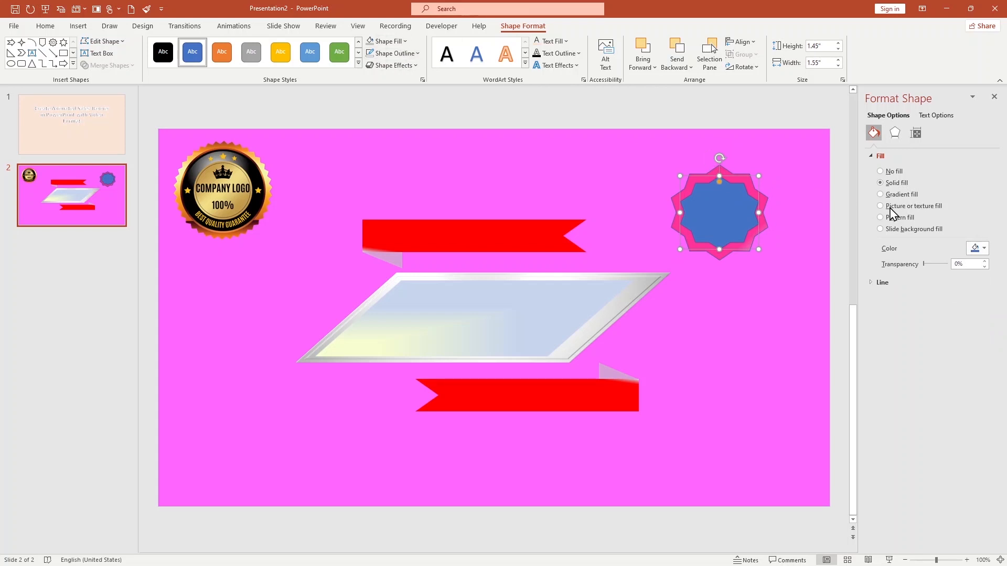
left_click(901, 194)
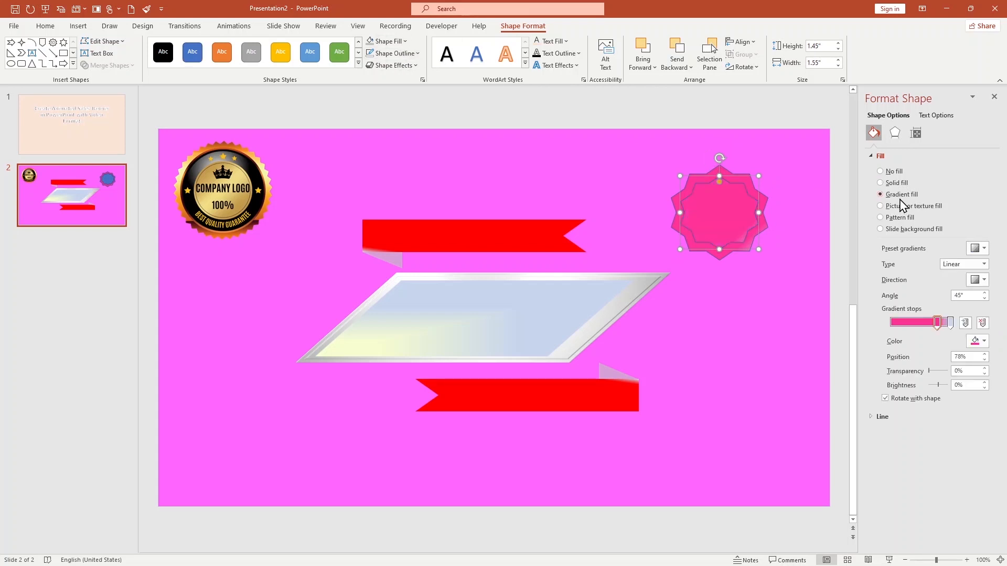
left_click(415, 54)
left_click(401, 200)
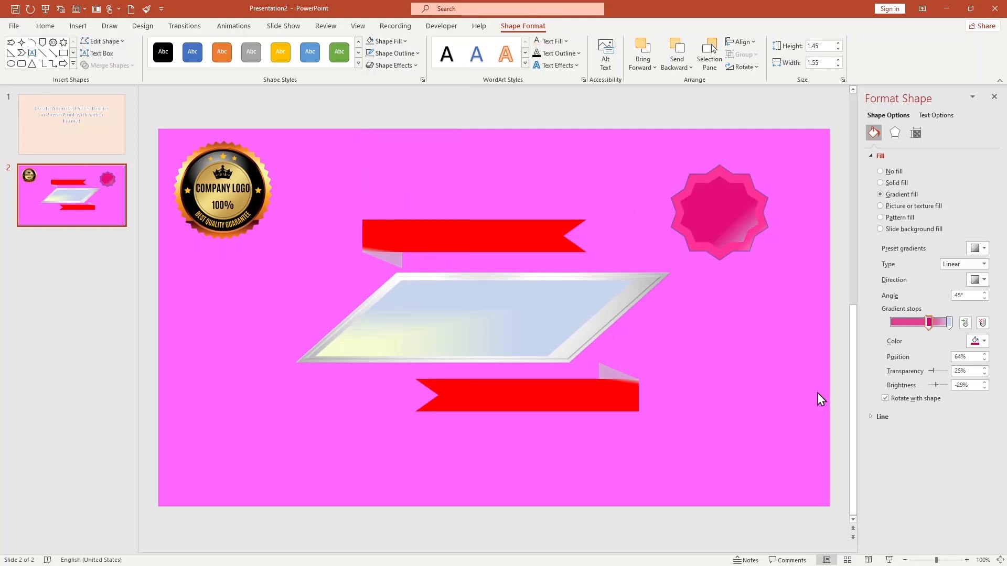
Remove the outline from the outer pink star of the badge
left_click(817, 393)
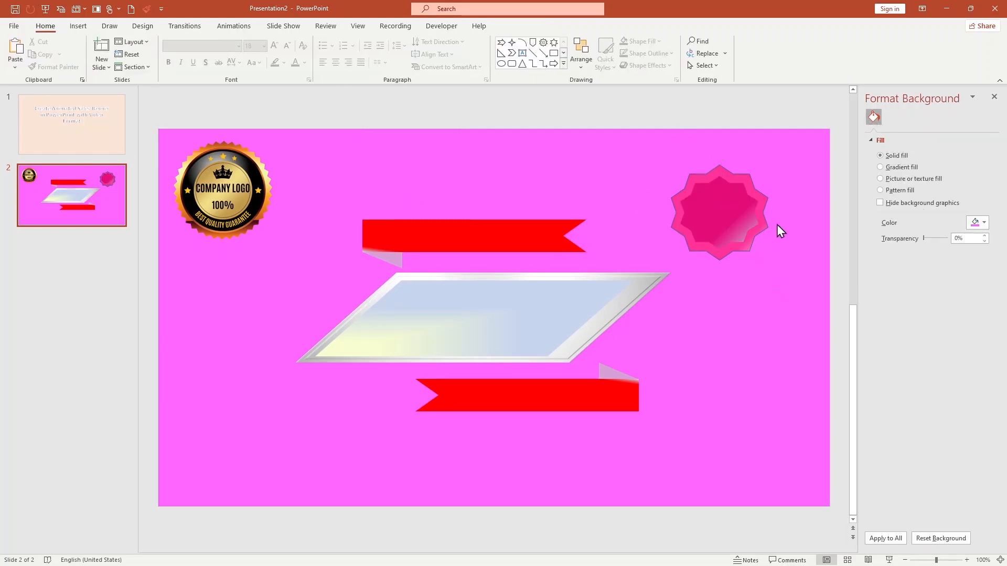
left_click(764, 222)
left_click(399, 53)
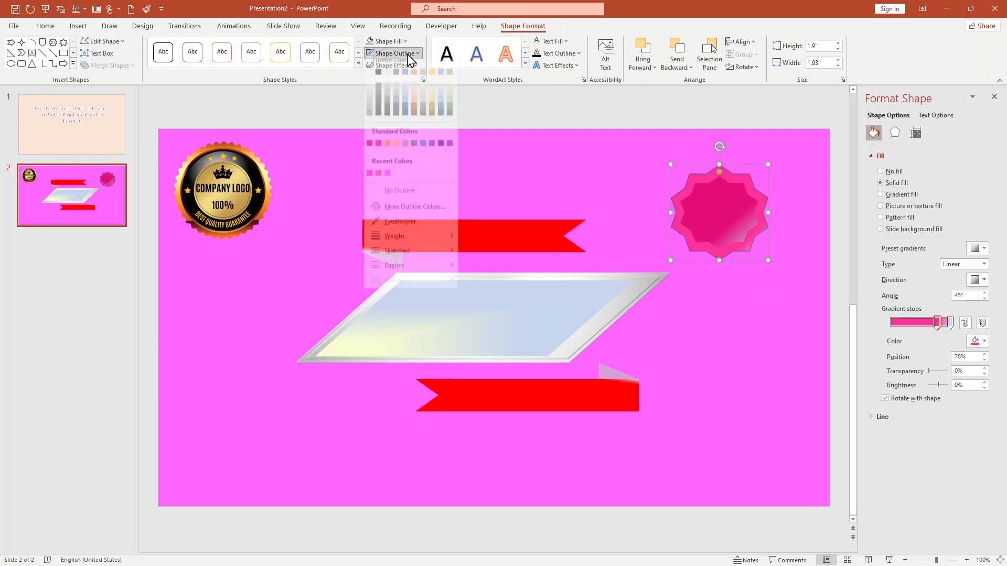
left_click(397, 200)
left_click(691, 289)
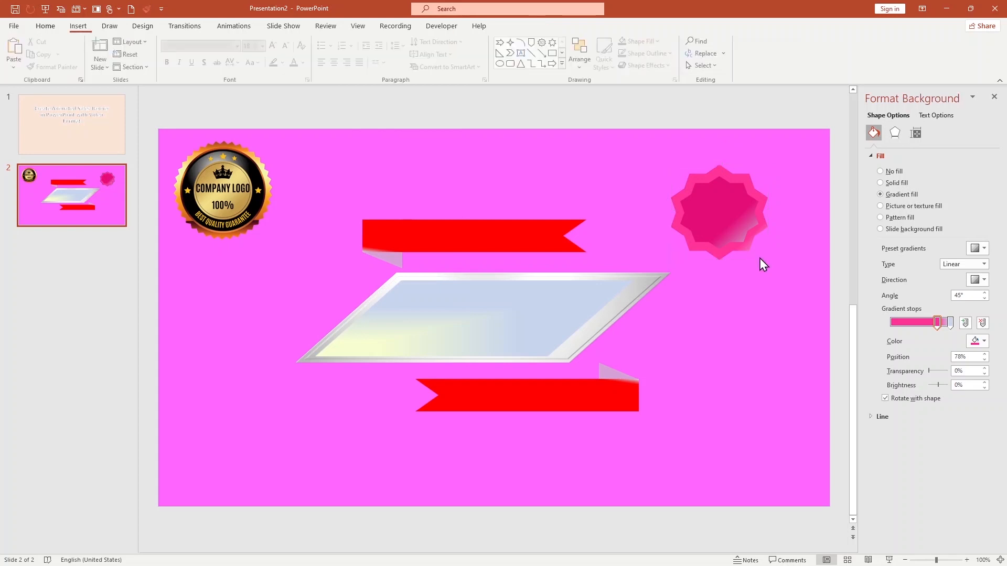
Search the online pictures for "tag" and insert the tilted yellow price tag with a string loop
left_click(83, 29)
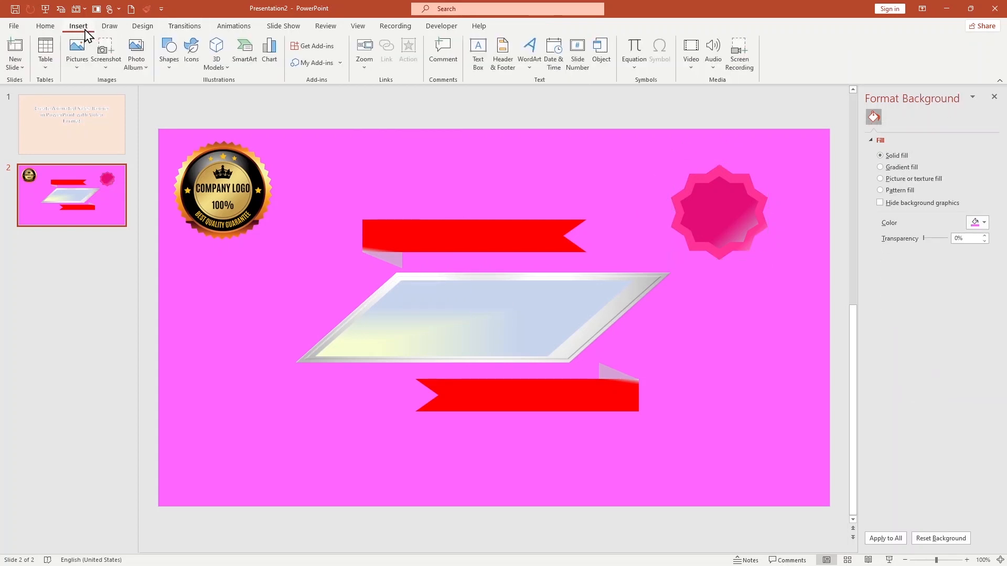
left_click(85, 70)
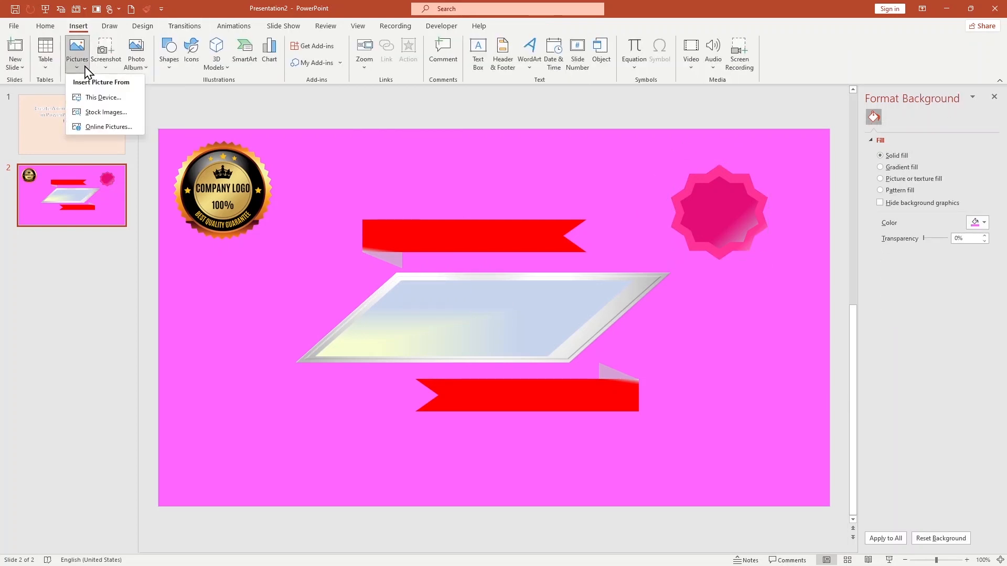
left_click(111, 127)
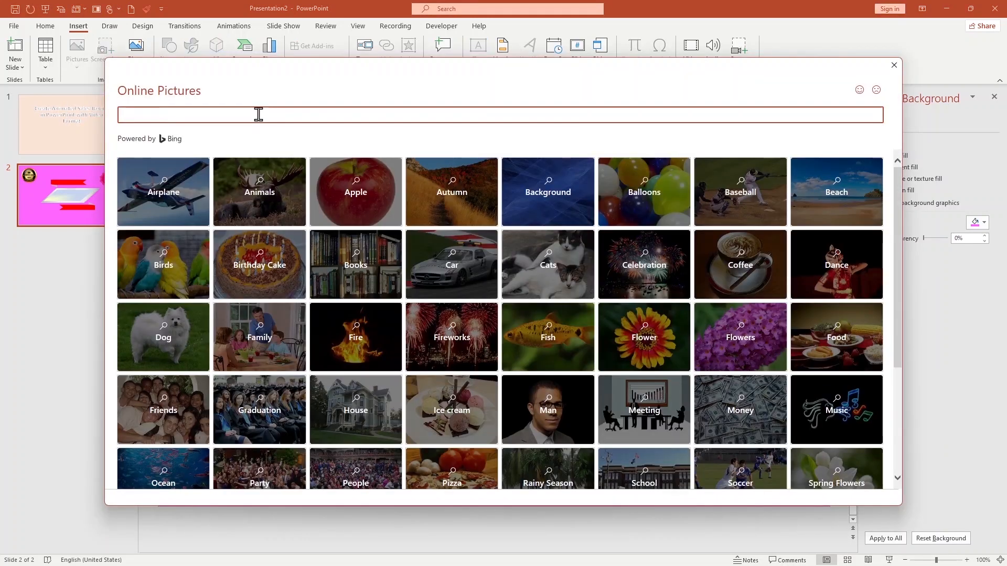
type("tag")
key("Return")
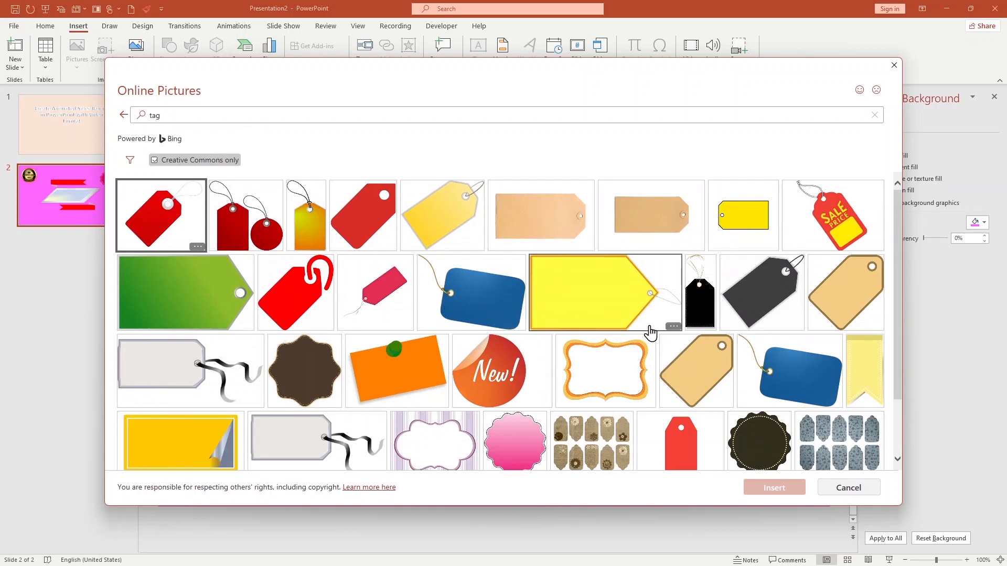
scroll(677, 336, "down", 1)
scroll(677, 335, "up", 1)
left_click(470, 204)
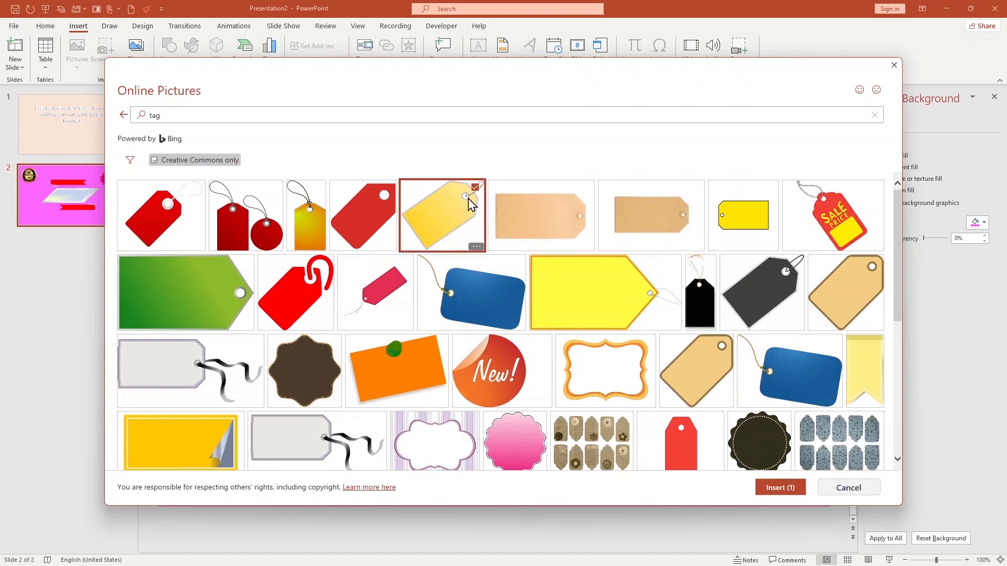
left_click(766, 488)
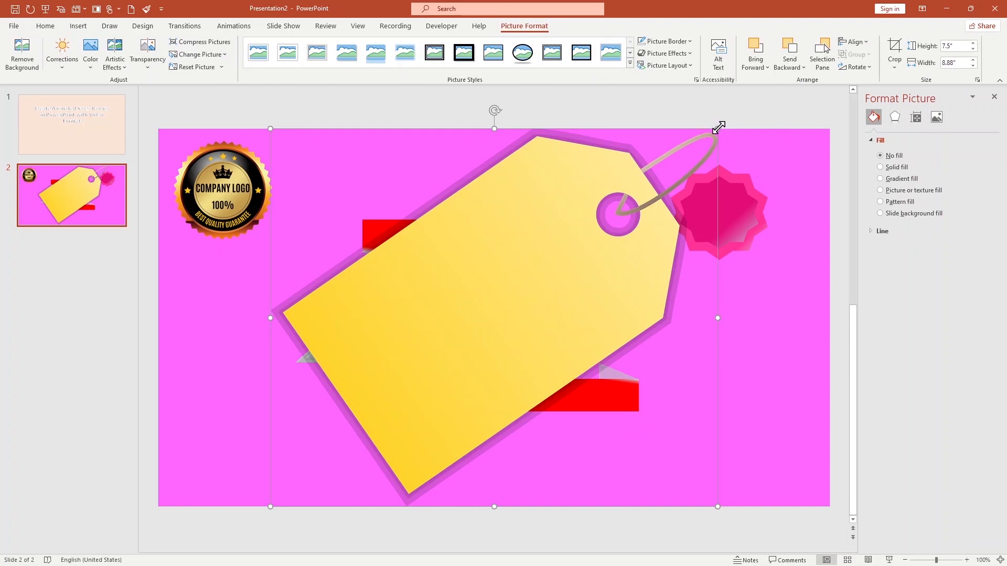
Shrink the tag picture to about 2.71" wide and 2.49" high, tilt it hole-up, and place it at the parallelogram's right tip
left_click_drag(719, 127, 649, 173)
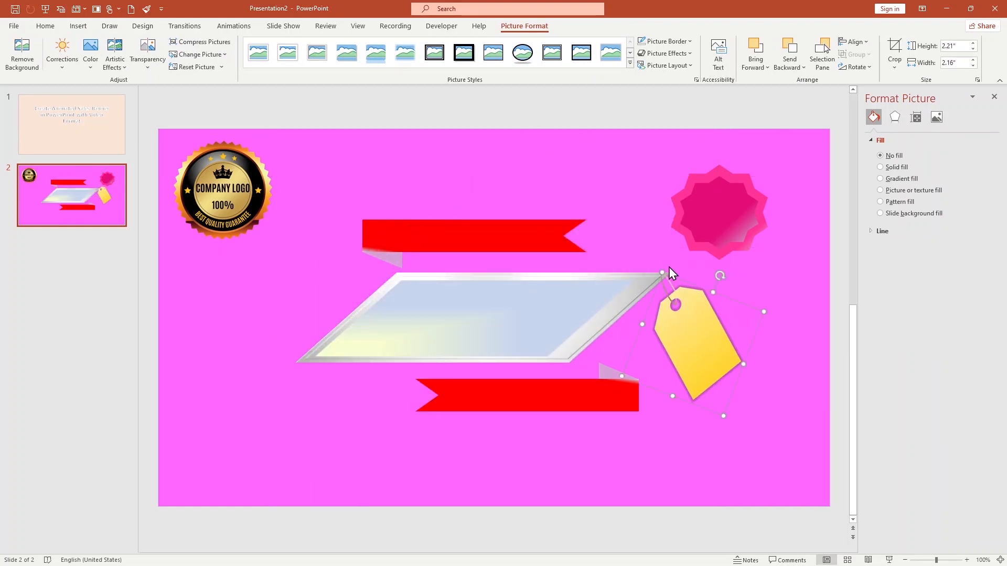
left_click_drag(661, 272, 660, 267)
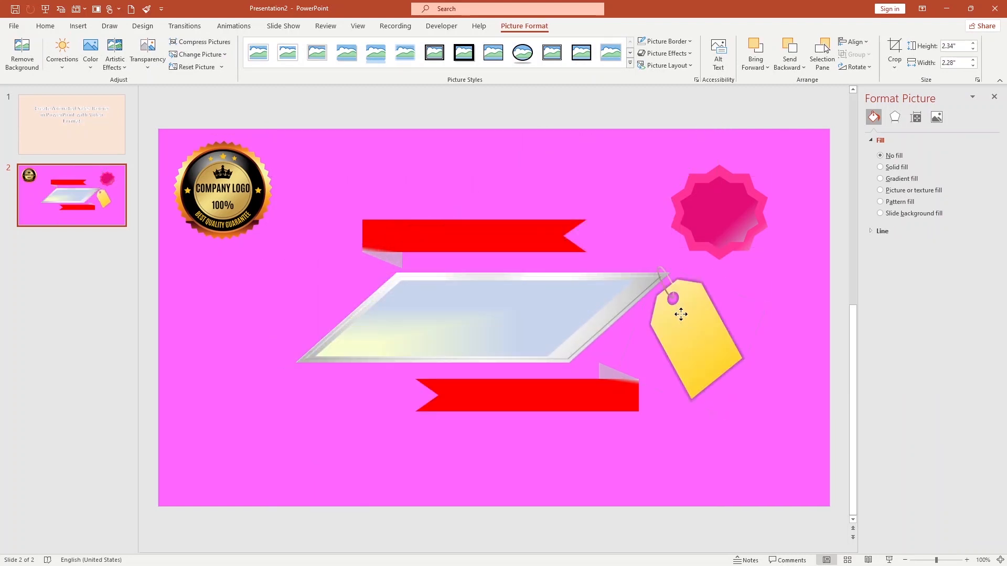
mouse_move(679, 312)
left_mouse_down()
mouse_move(669, 301)
mouse_move(674, 312)
left_mouse_up()
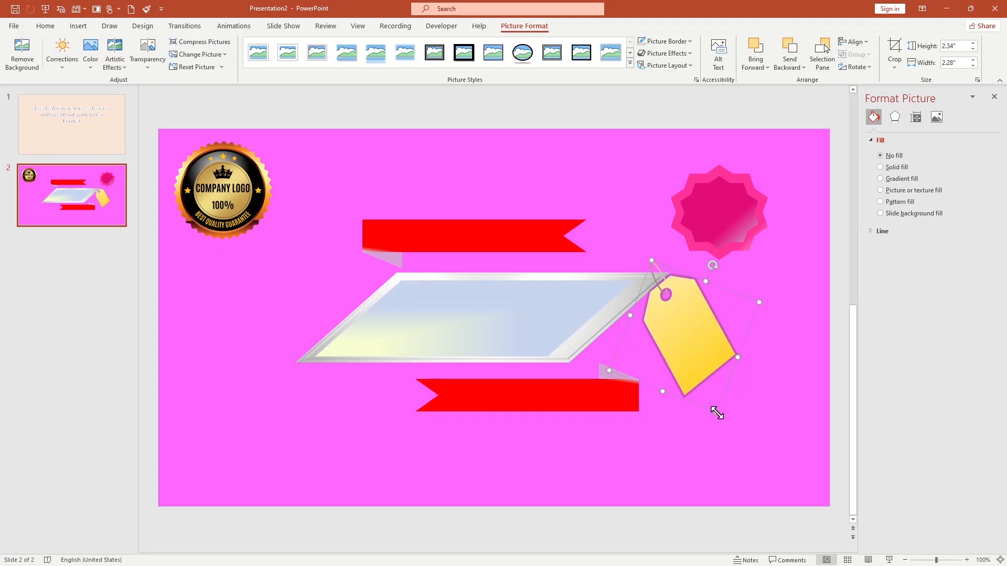
left_click_drag(717, 413, 734, 429)
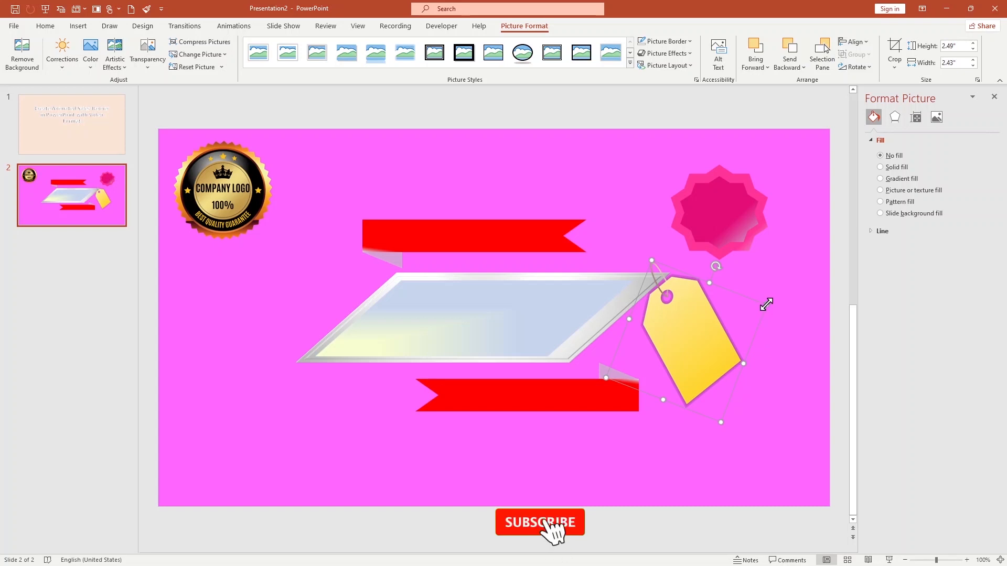
Send the yellow tag picture to the back, behind the parallelogram button
right_click(681, 338)
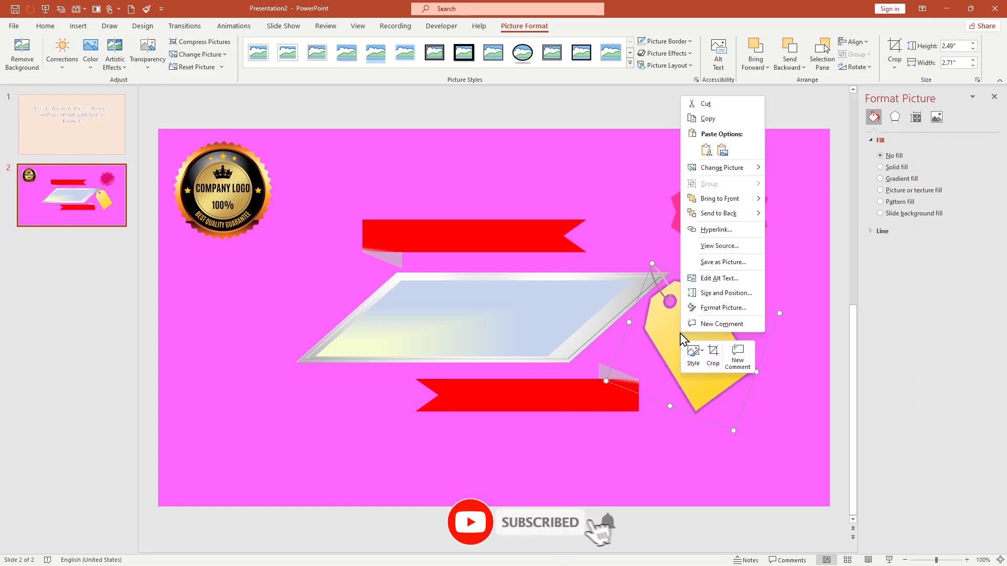
left_click(716, 215)
left_click(767, 290)
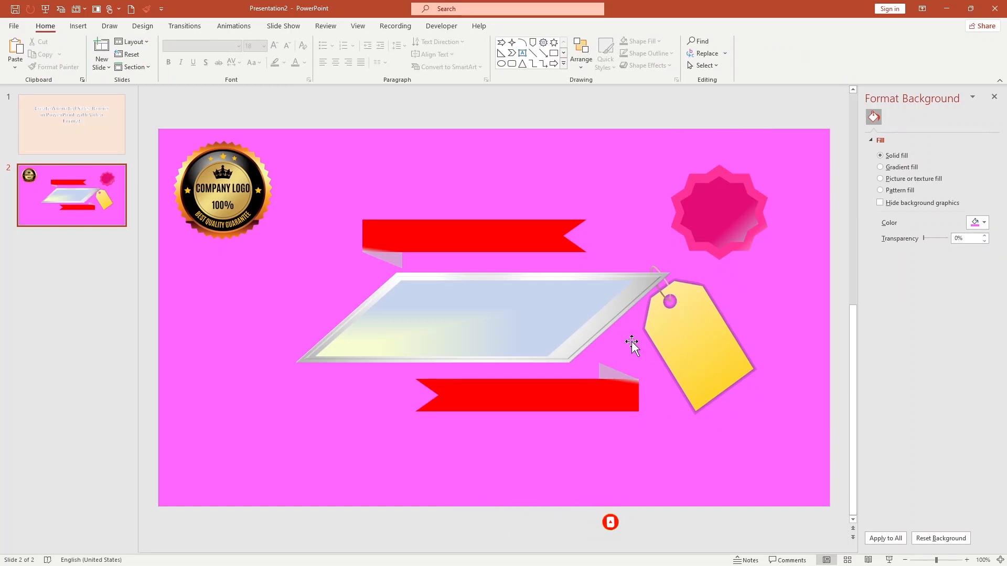
Draw a small 5-point star about 0.41" wide and 0.55" high below the company logo
scroll(595, 333, "down", 3)
left_click(78, 25)
left_click(169, 52)
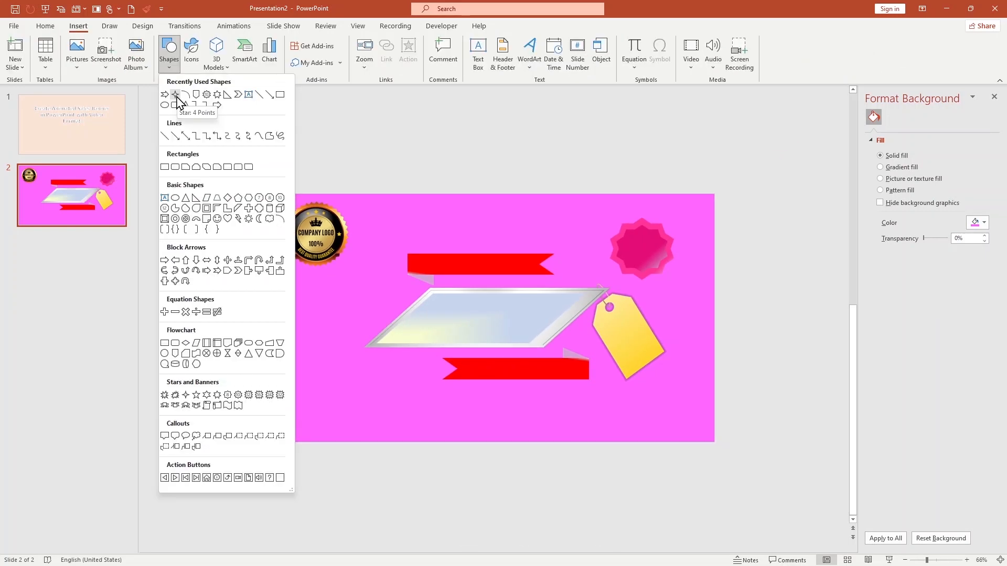
left_click(196, 395)
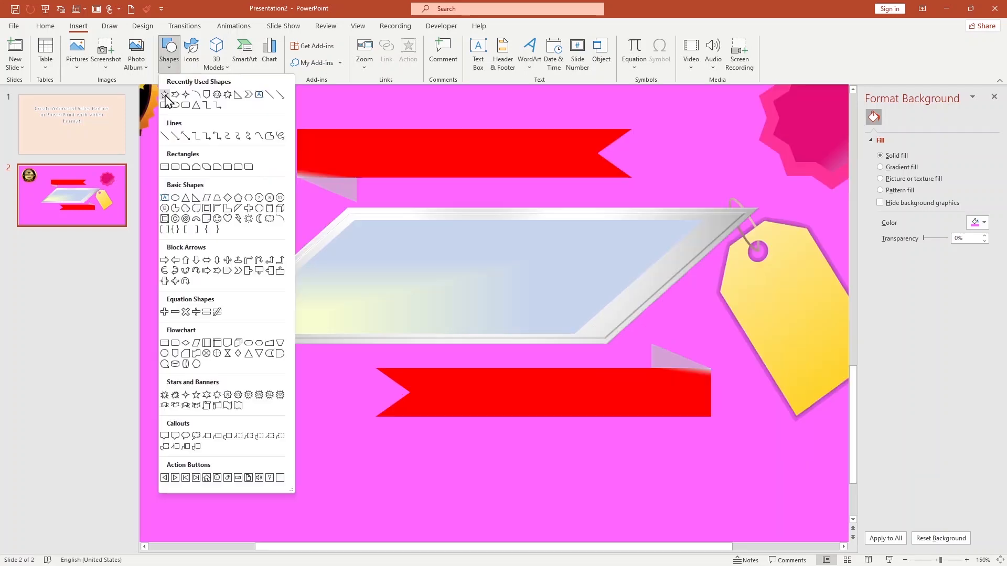
left_click(166, 95)
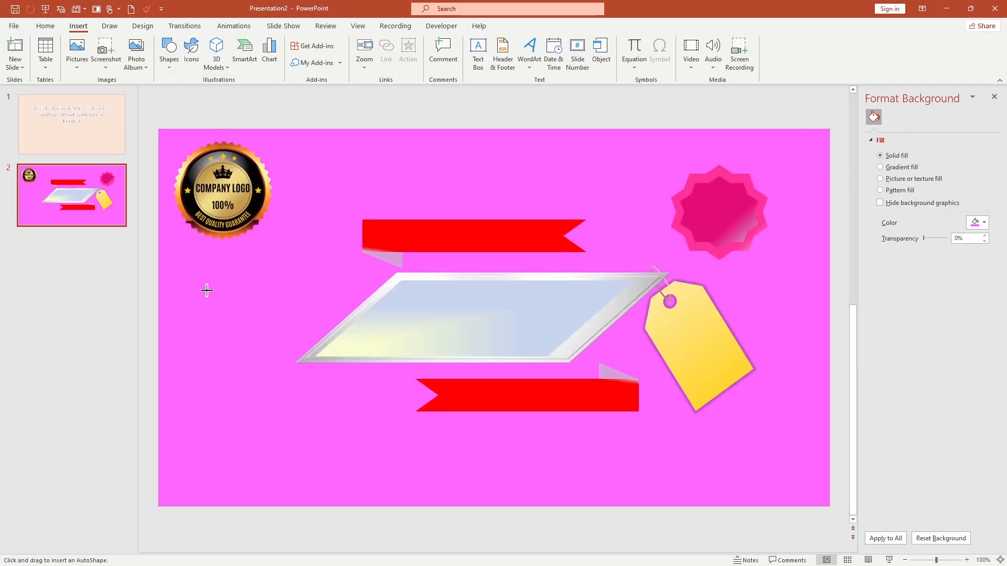
left_click_drag(206, 290, 226, 318)
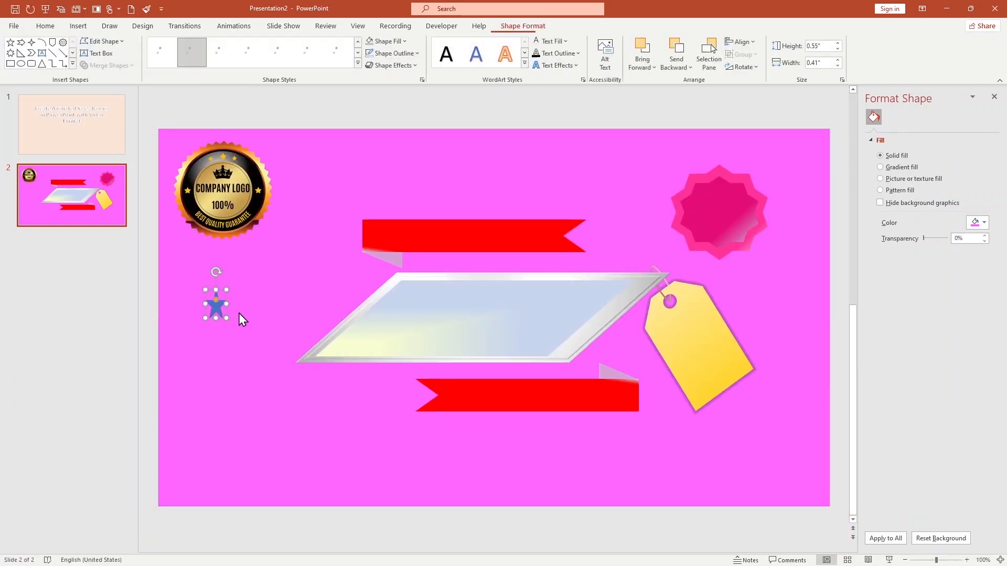
Duplicate the small star into four, shrink them to about 0.33" by 0.44", and arrange one above three in a cluster
key("ctrl+d")
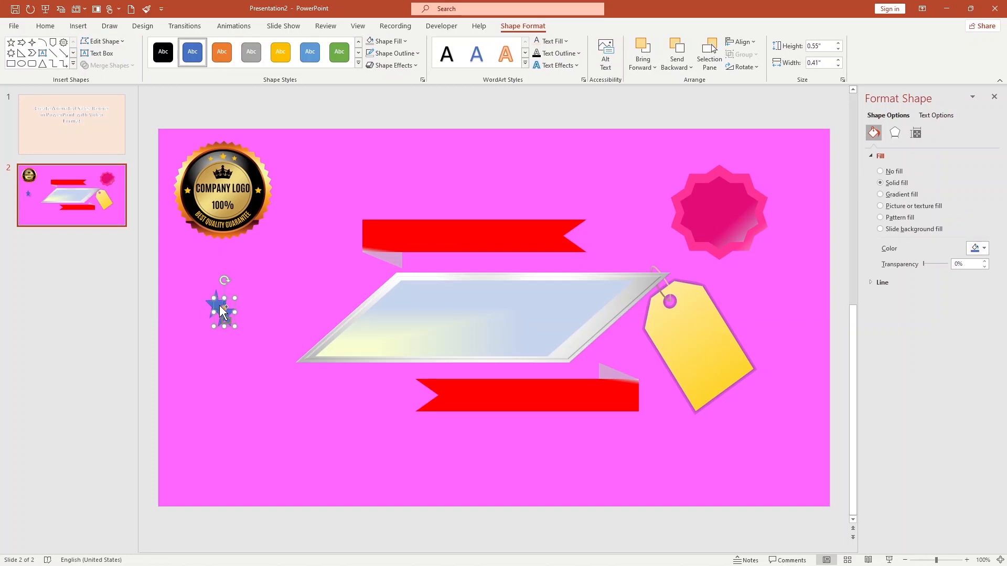
key("ctrl+d")
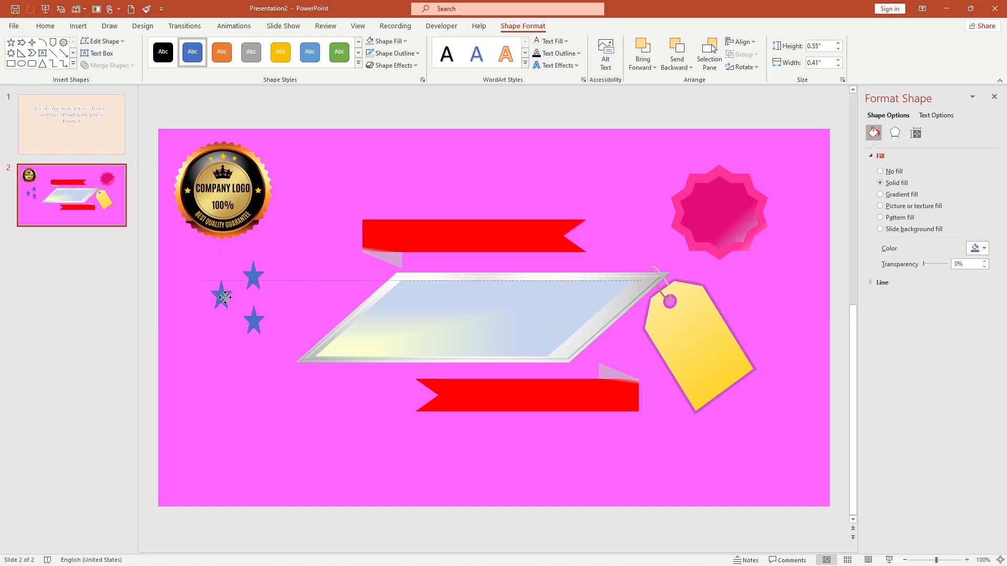
left_click_drag(221, 296, 254, 286)
left_click_drag(254, 320, 256, 319)
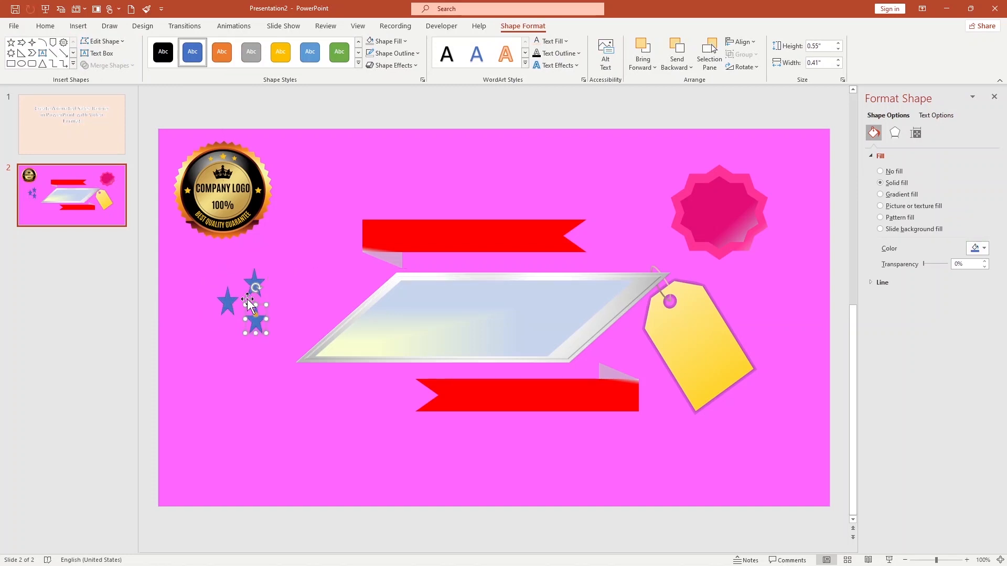
left_click(260, 351)
left_click(263, 323)
key("ctrl+d")
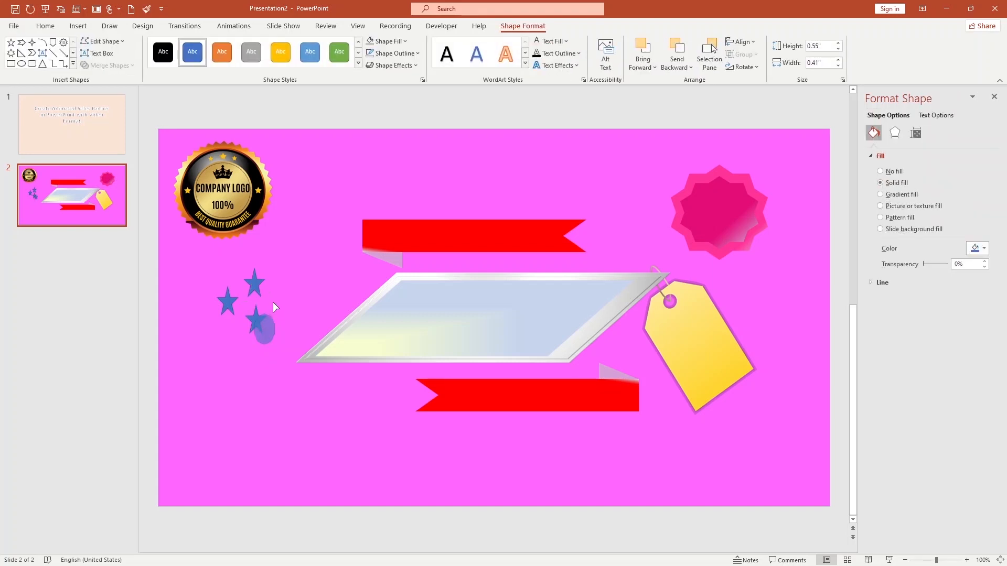
mouse_move(257, 323)
left_mouse_down()
mouse_move(271, 302)
mouse_move(254, 329)
left_mouse_up()
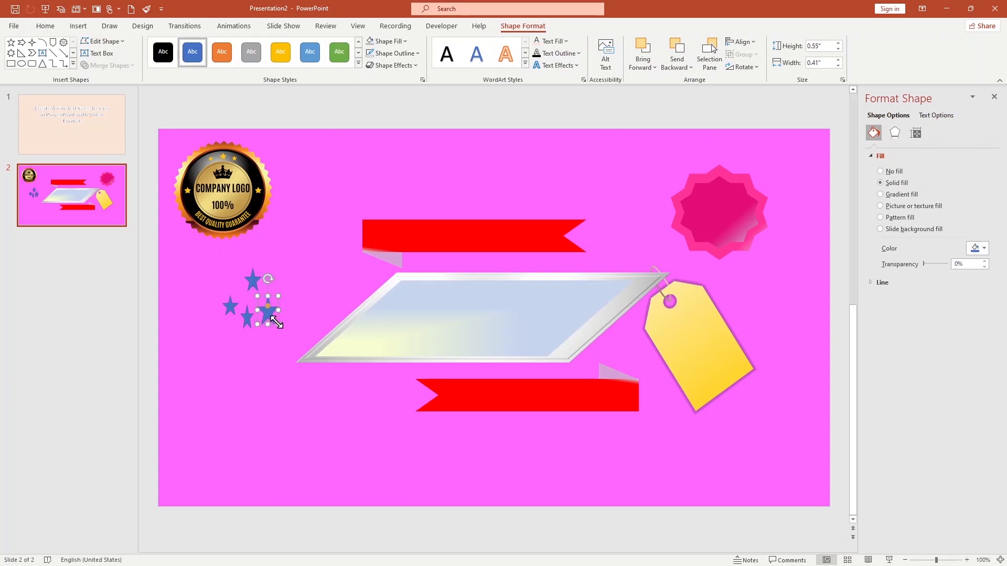
left_click(289, 306)
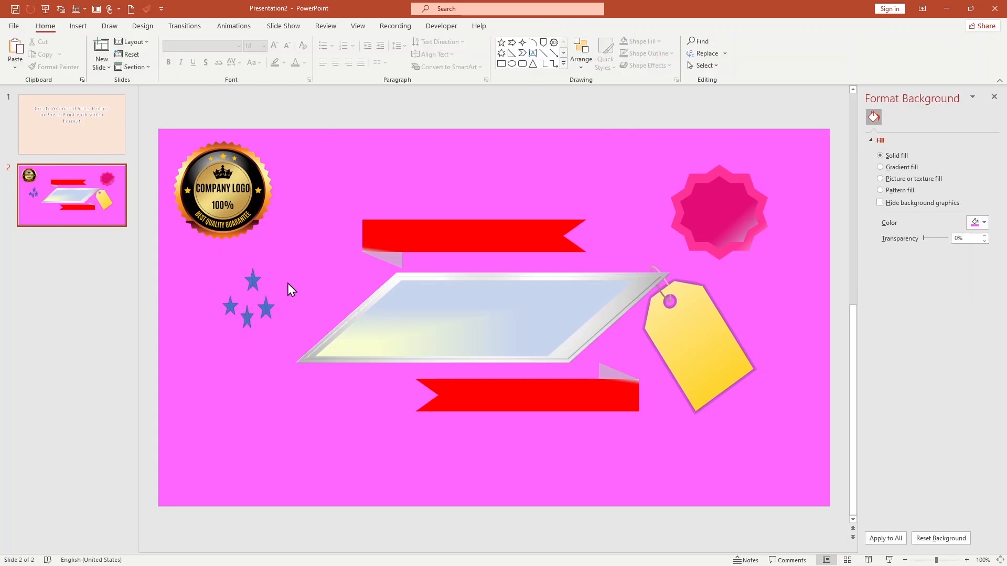
Fill all four small stars below the logo with yellow
left_click_drag(225, 301, 294, 340)
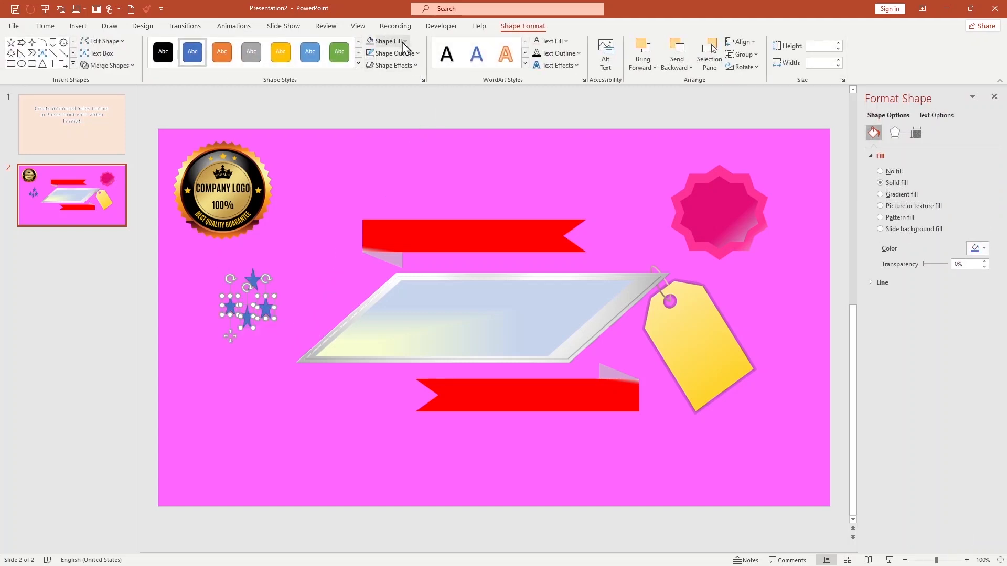
left_click(404, 41)
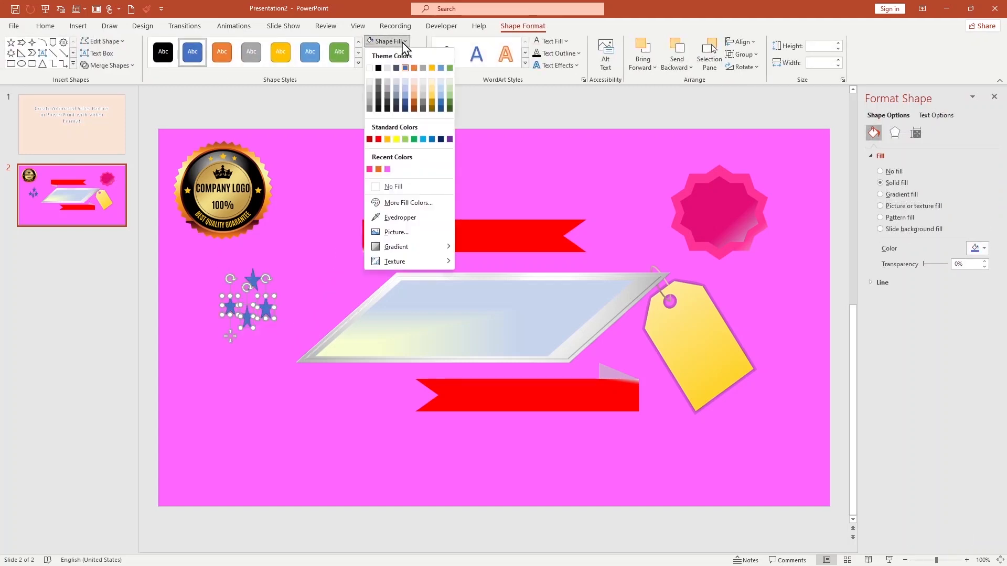
left_click(396, 139)
left_click(281, 247)
left_click(253, 282)
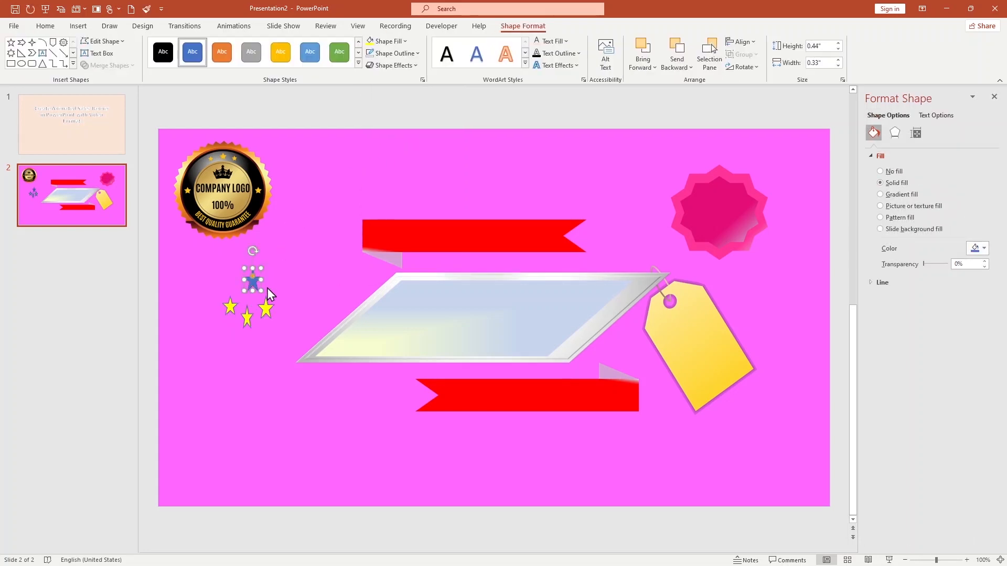
left_click(266, 308)
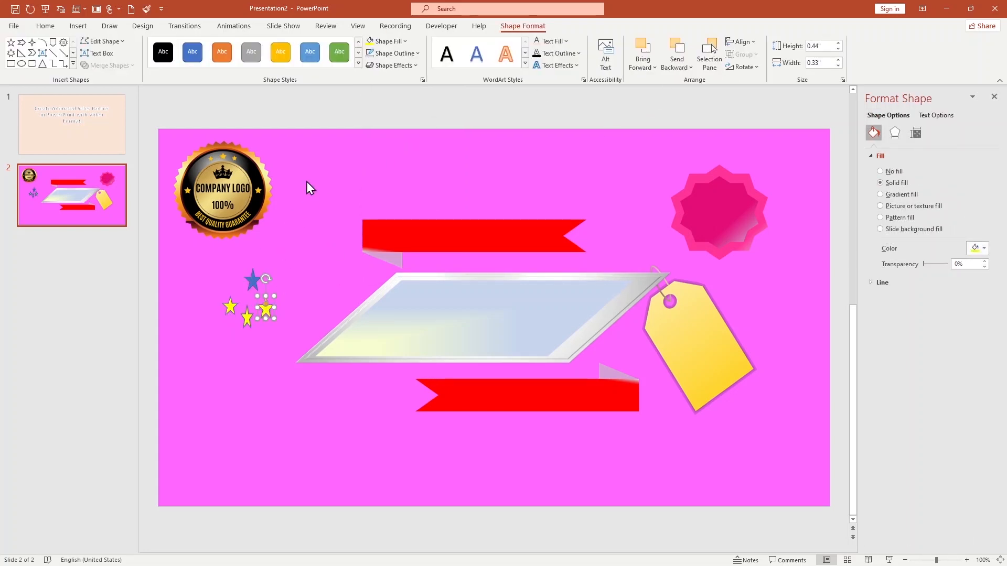
left_click(252, 283)
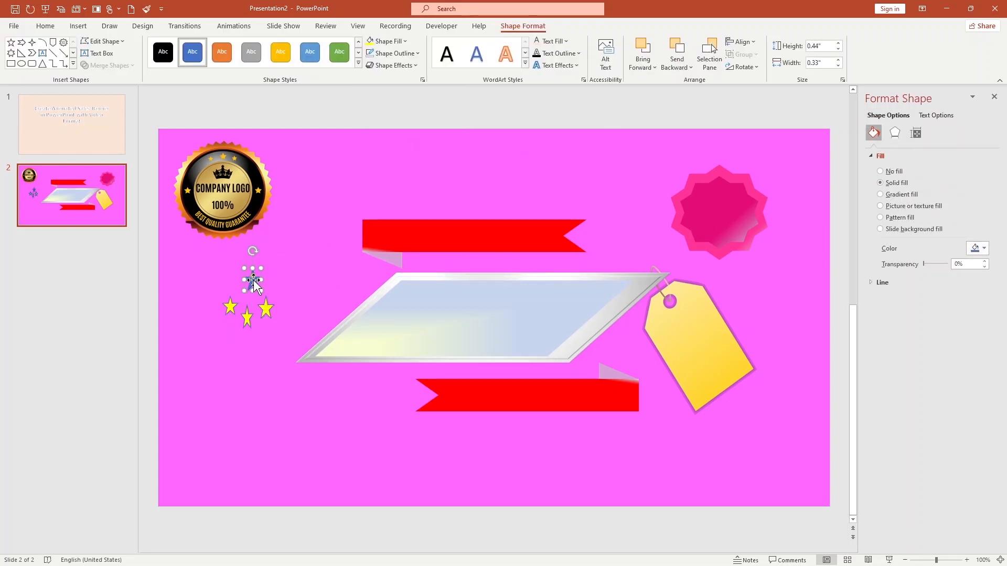
left_click(387, 41)
left_click(397, 139)
left_click(281, 284)
Remove the outlines from the four yellow stars
left_click_drag(189, 263, 303, 342)
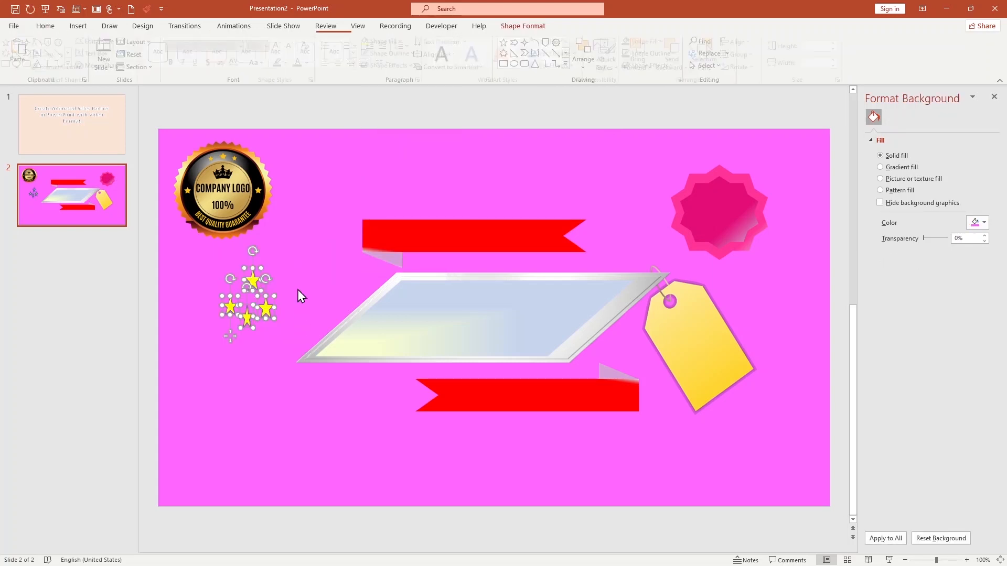
left_click(393, 53)
left_click(399, 198)
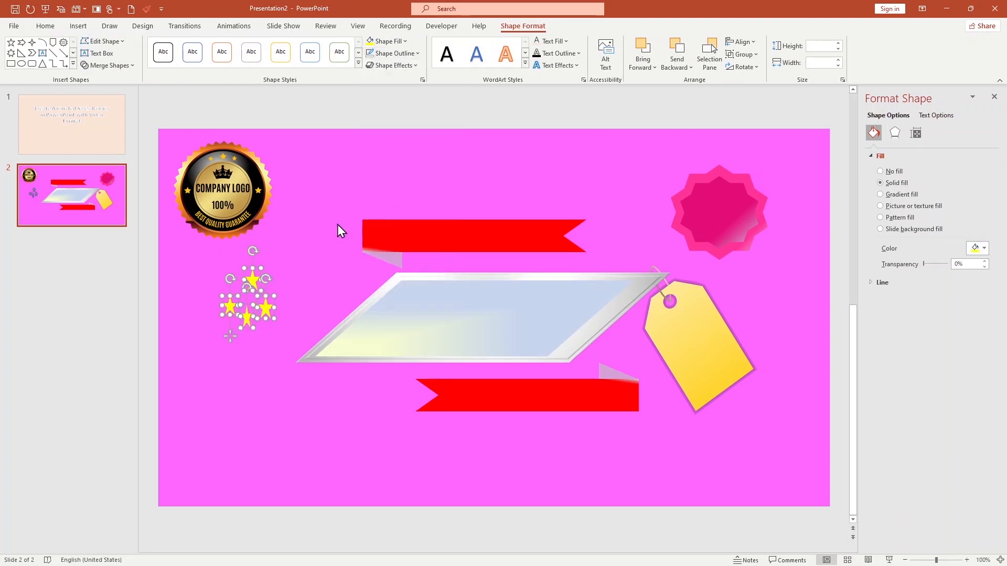
left_click(191, 262)
Group the four yellow stars and place a duplicate of the group below the yellow tag
left_click_drag(185, 264, 279, 369)
left_click_drag(190, 262, 285, 335)
key("ctrl+g")
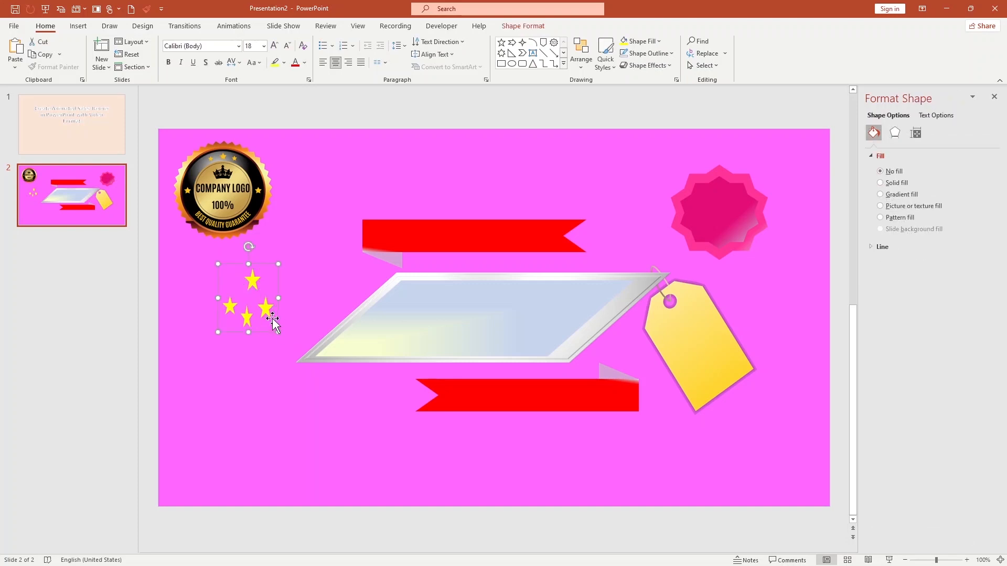
left_click_drag(271, 318, 708, 435)
left_click_drag(736, 452, 684, 442)
left_click(683, 441)
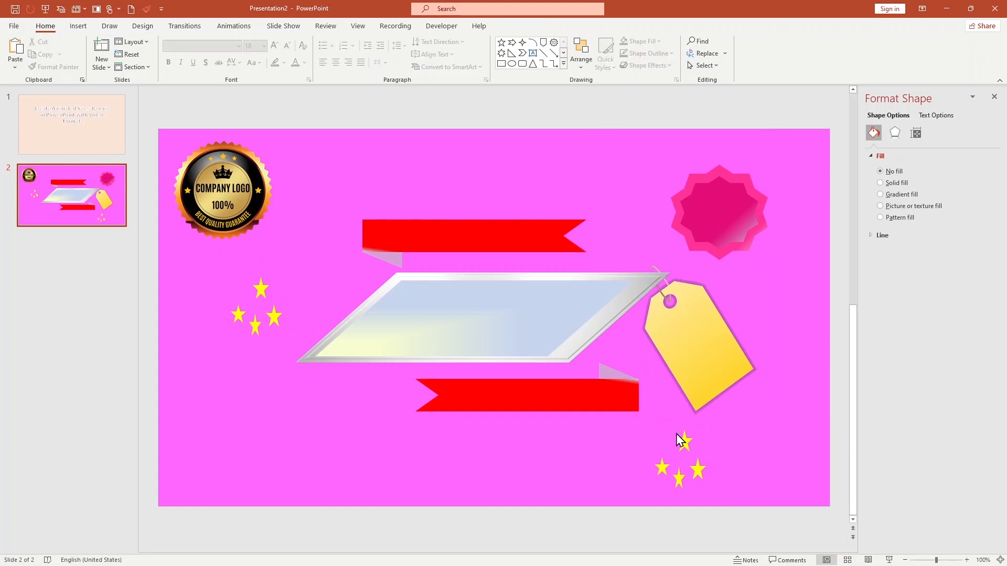
Ungroup both clusters of yellow stars
left_click(530, 31)
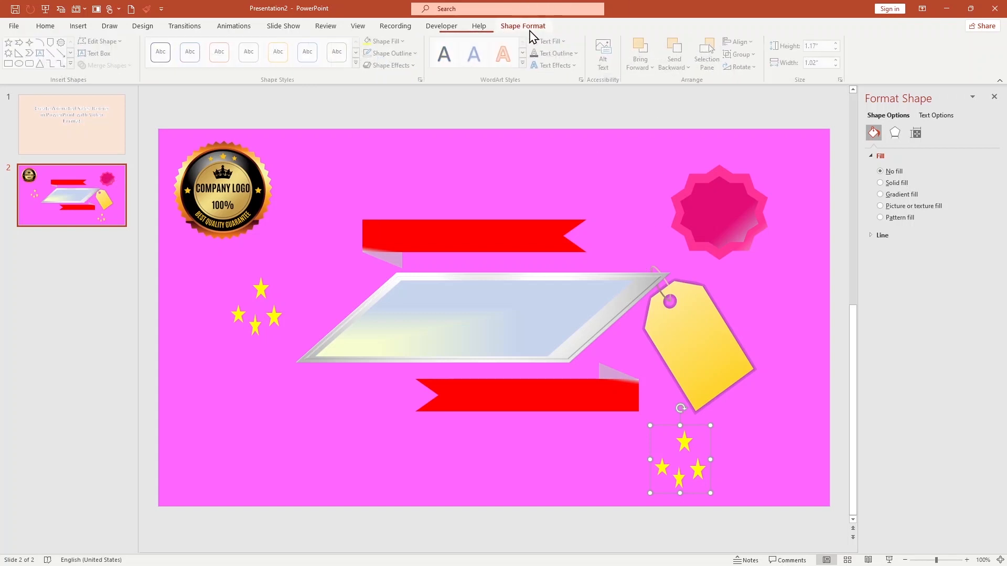
left_click(744, 56)
left_click(756, 100)
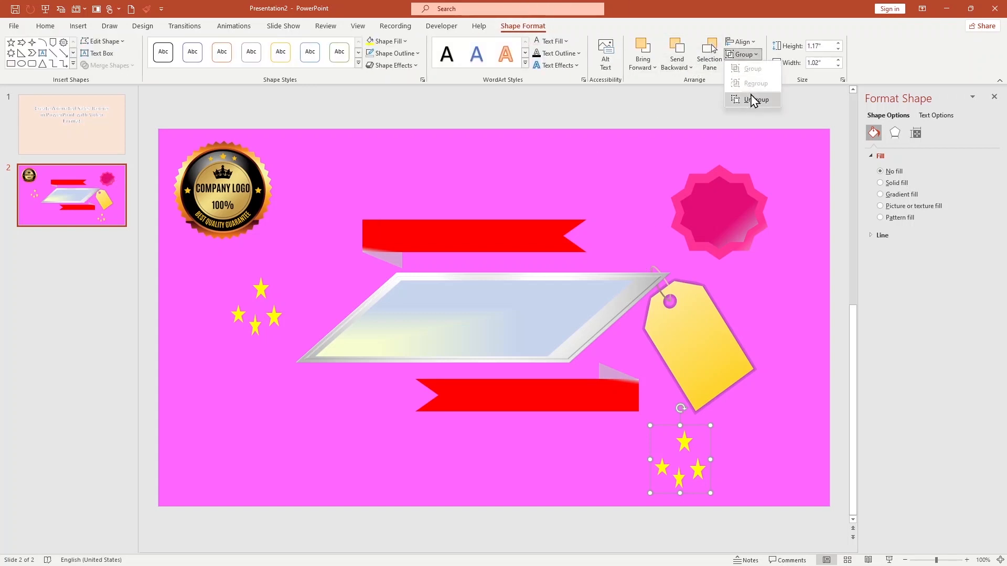
left_click(260, 289)
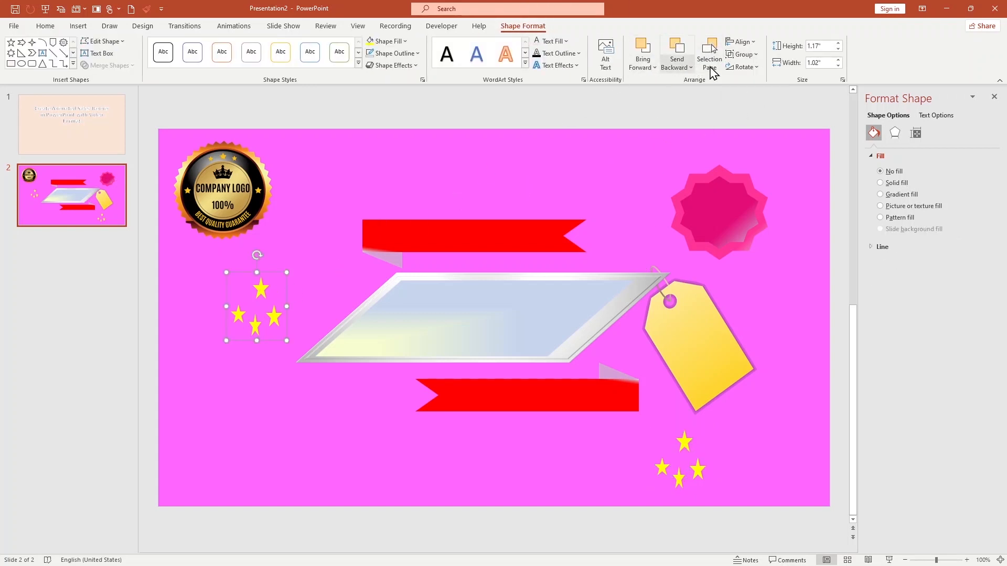
left_click(740, 55)
left_click(748, 100)
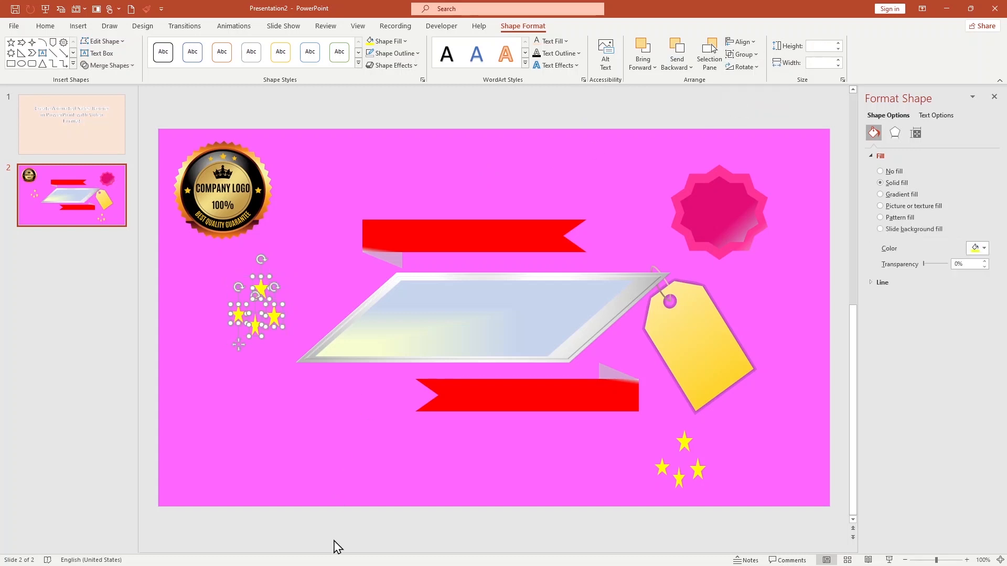
left_click(307, 452)
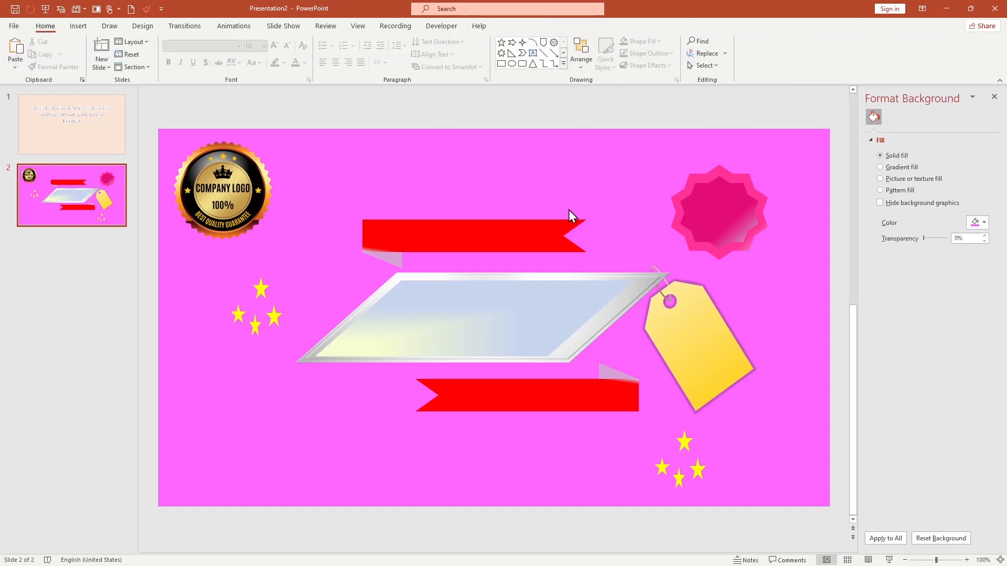